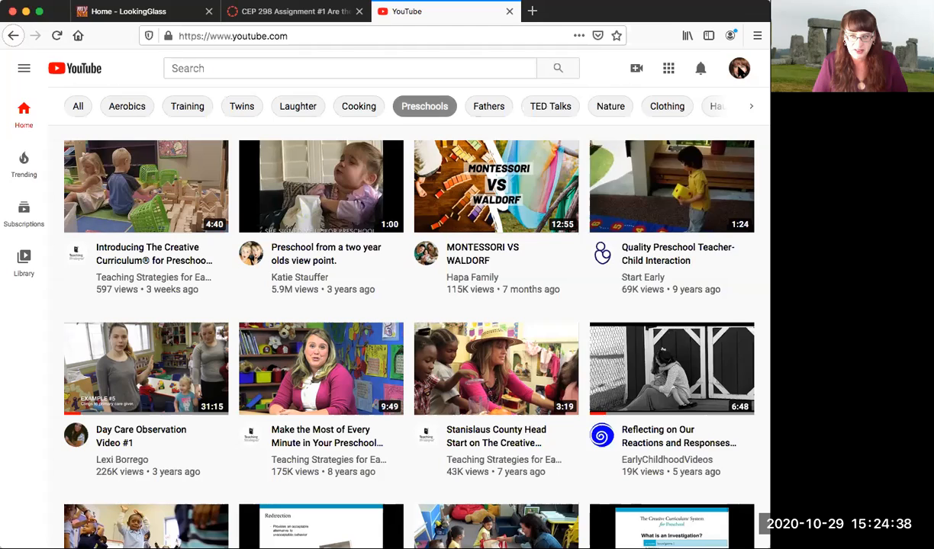
# - Open YouTube Studio for the signed-in account
pyautogui.click(740, 72)
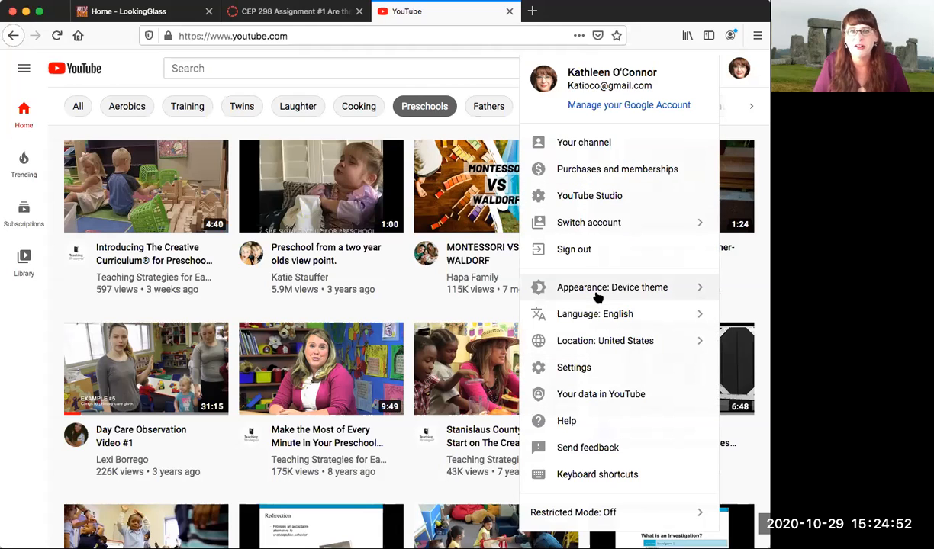
pyautogui.click(585, 197)
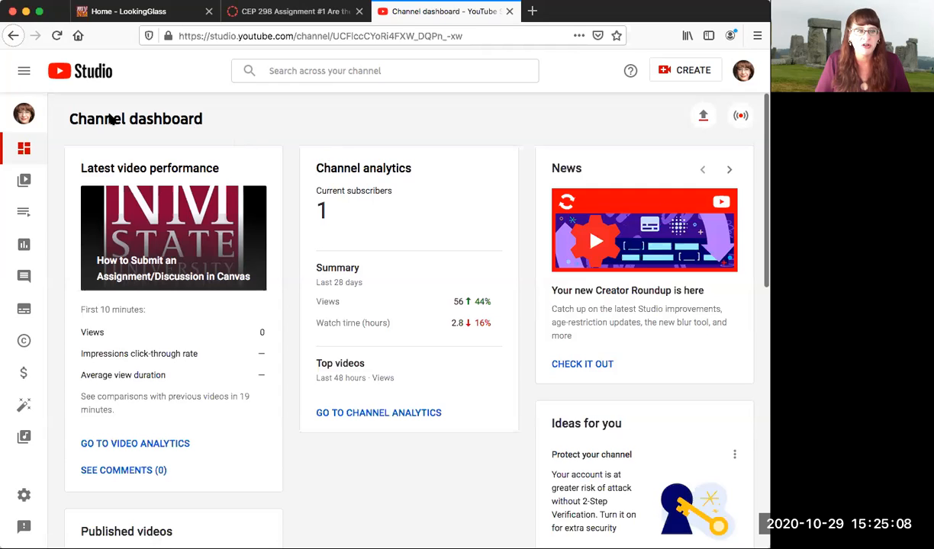
# - Look through the channel's uploaded videos and its playlists, and return to the channel dashboard
pyautogui.click(23, 73)
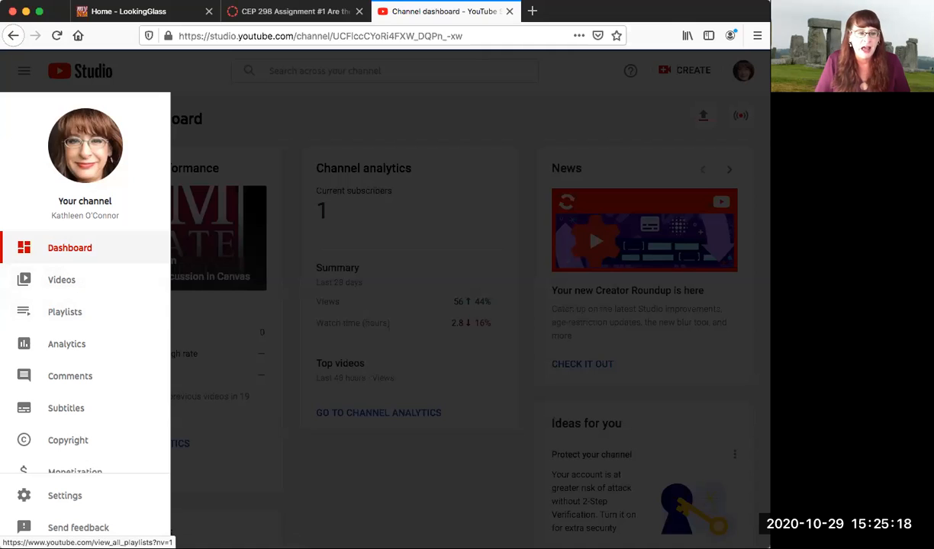
pyautogui.click(63, 281)
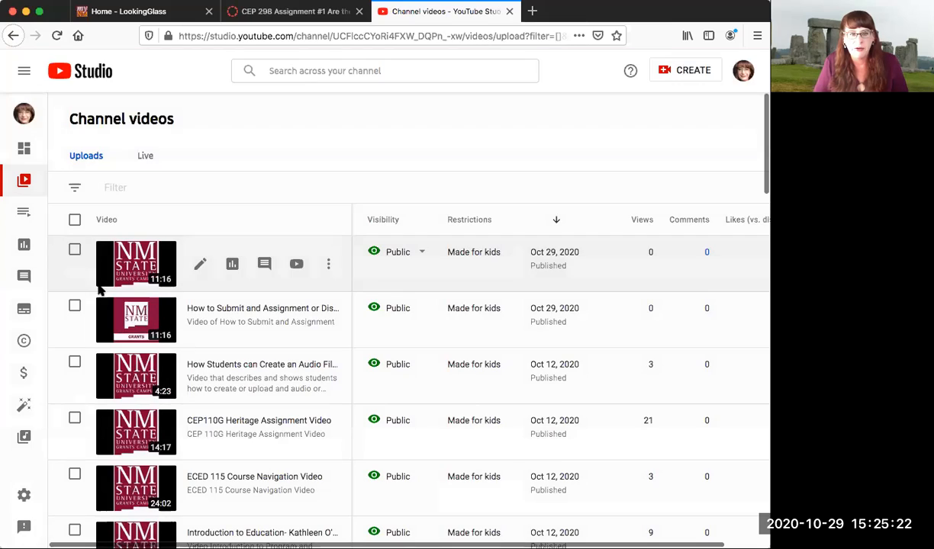
pyautogui.scroll(-10, 265, 306)
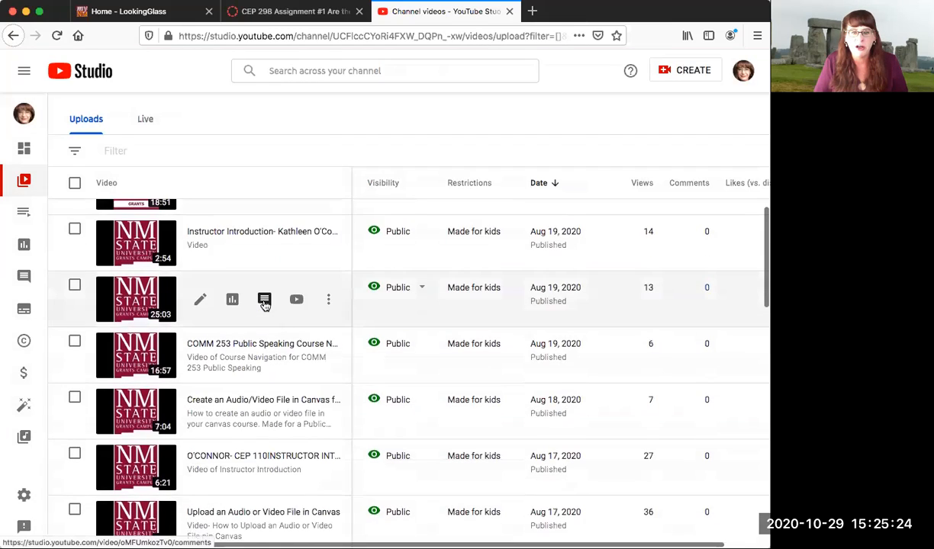
pyautogui.scroll(-15, 265, 306)
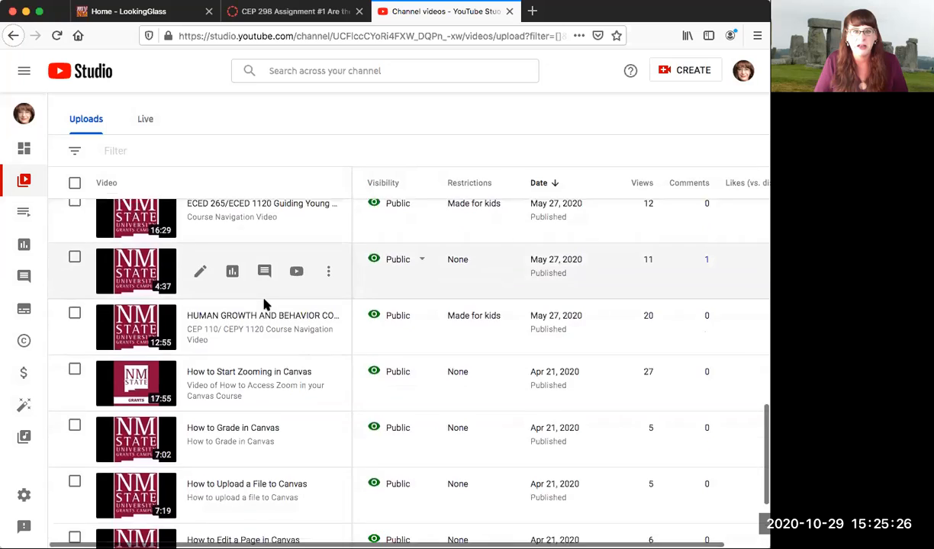
pyautogui.scroll(20, 264, 305)
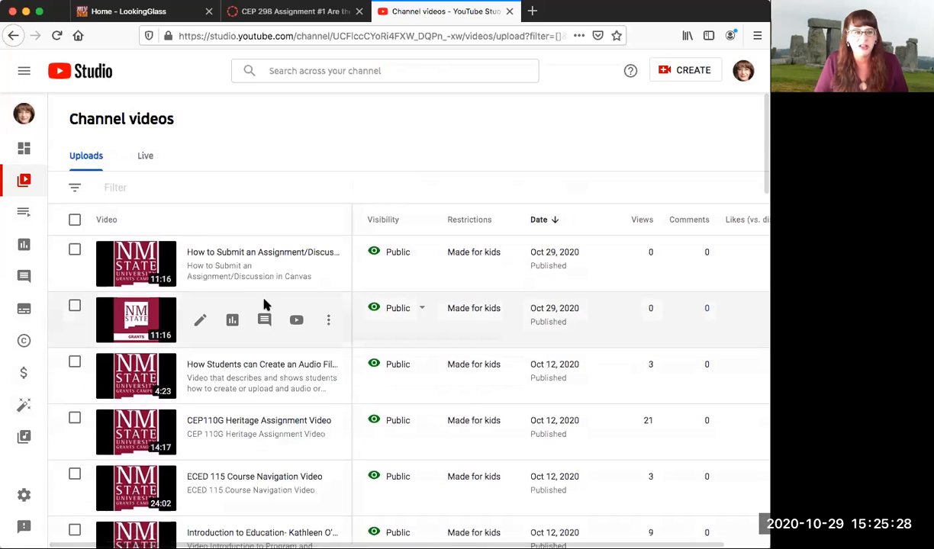
pyautogui.click(22, 212)
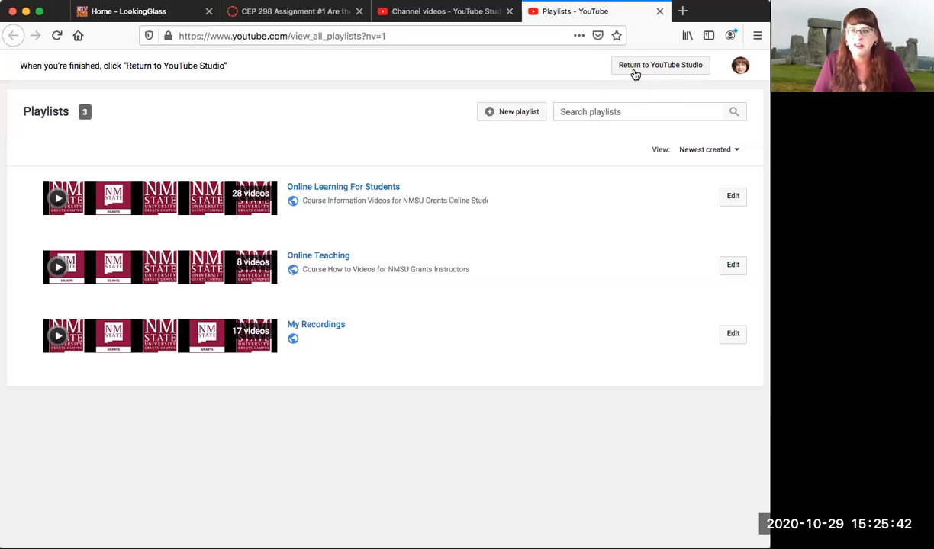
pyautogui.click(630, 67)
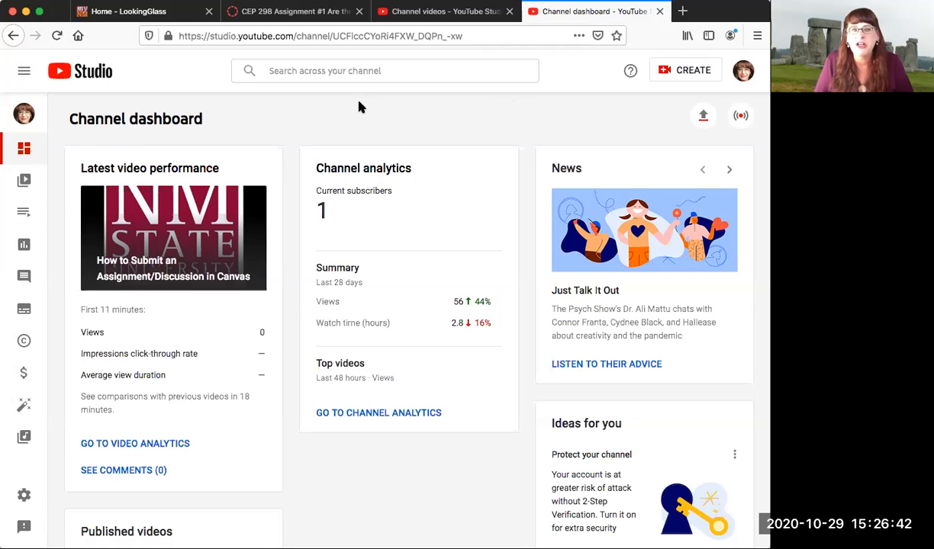
# - Start a new video upload with the recording file "How to Create a You Tube Video out of …"
pyautogui.click(678, 72)
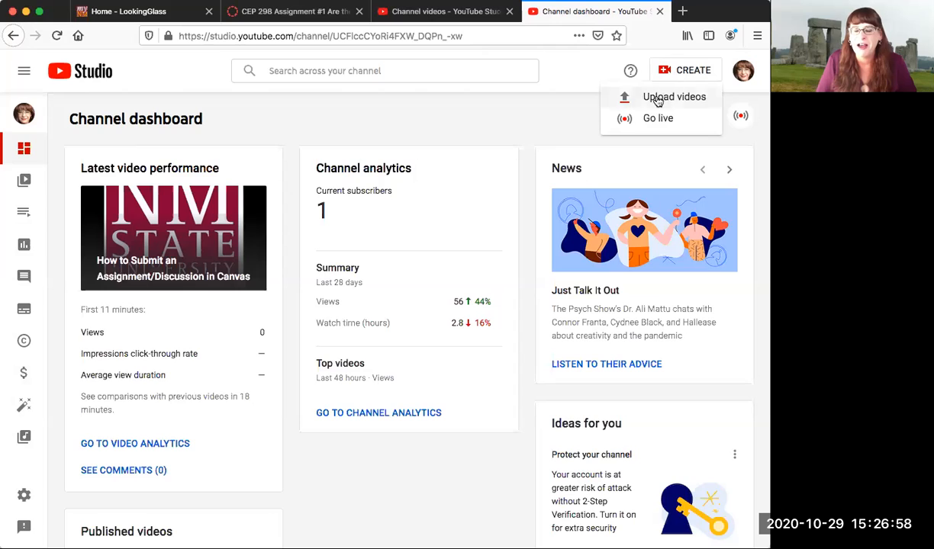
pyautogui.click(660, 98)
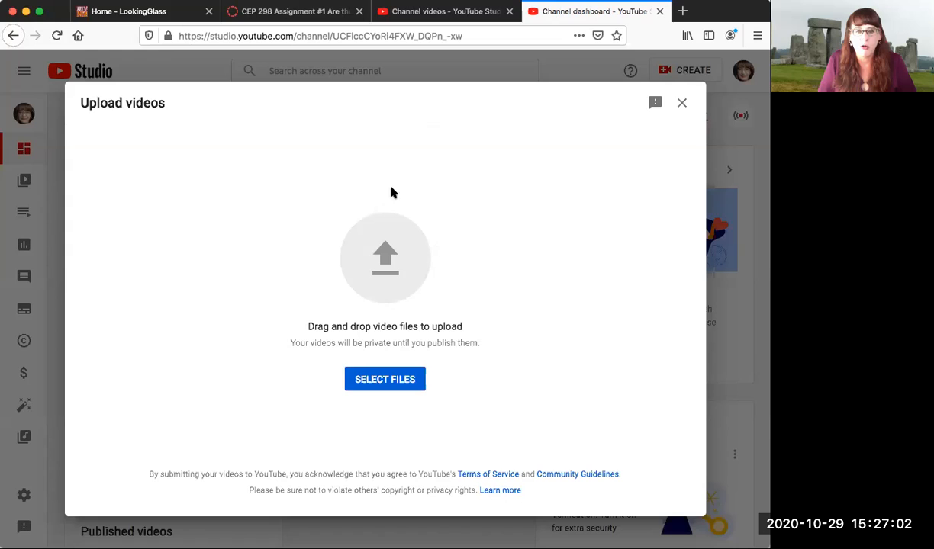
pyautogui.click(383, 256)
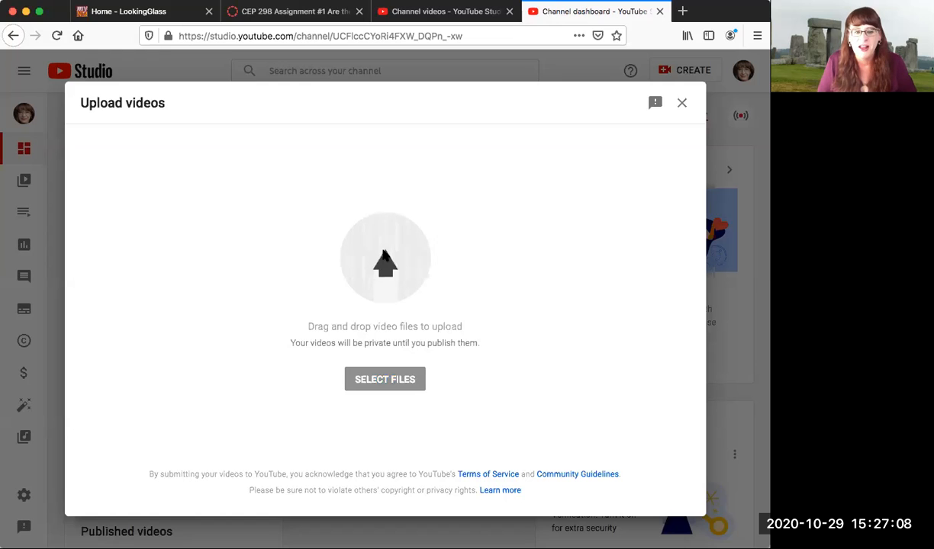
pyautogui.doubleClick(364, 234)
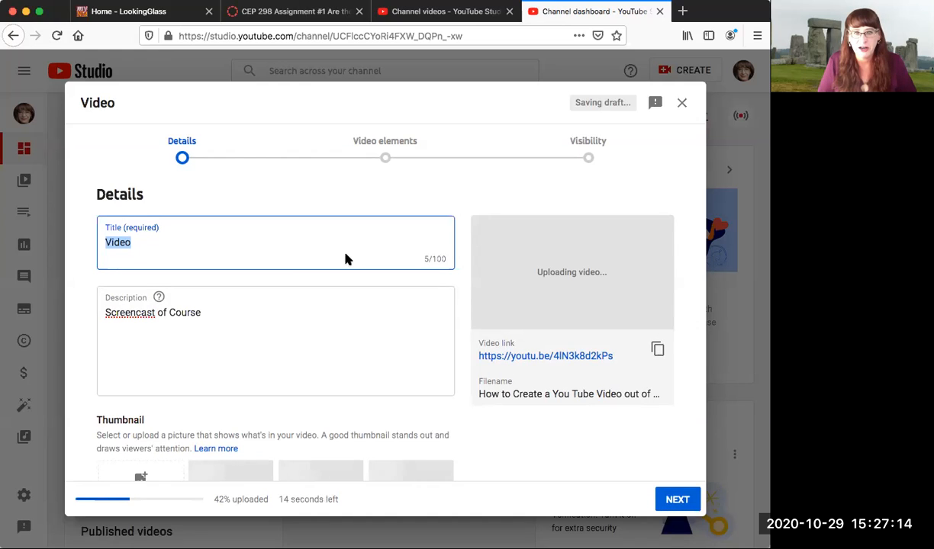
# - Replace the video title with "How to Create a You Tube Video From a ZoomCast"
pyautogui.click(139, 243)
pyautogui.moveTo(138, 243); pyautogui.dragTo(99, 243)
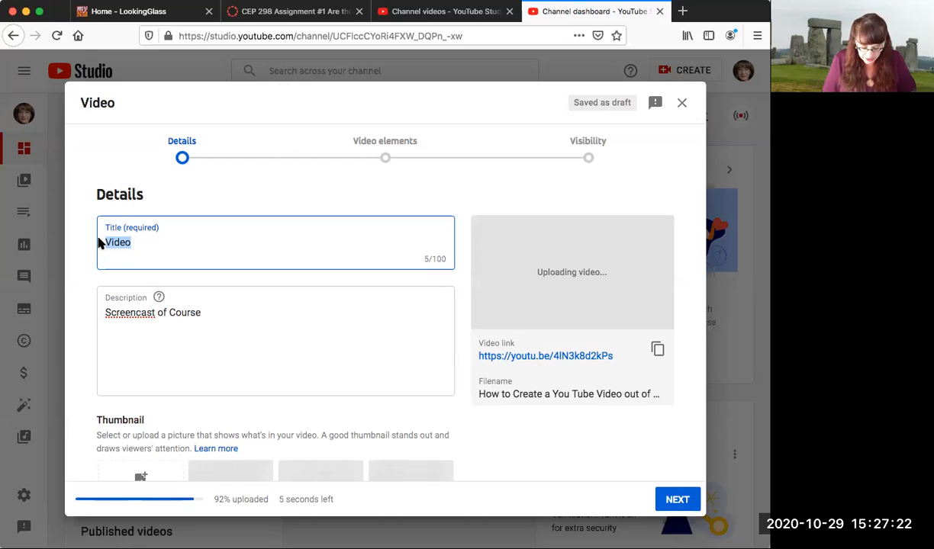
pyautogui.write('How to')
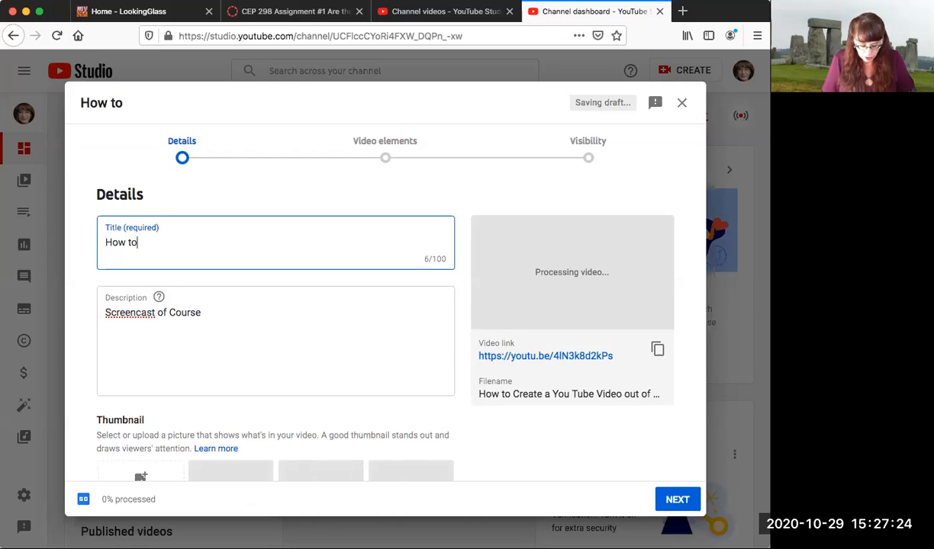
pyautogui.write(' Create ')
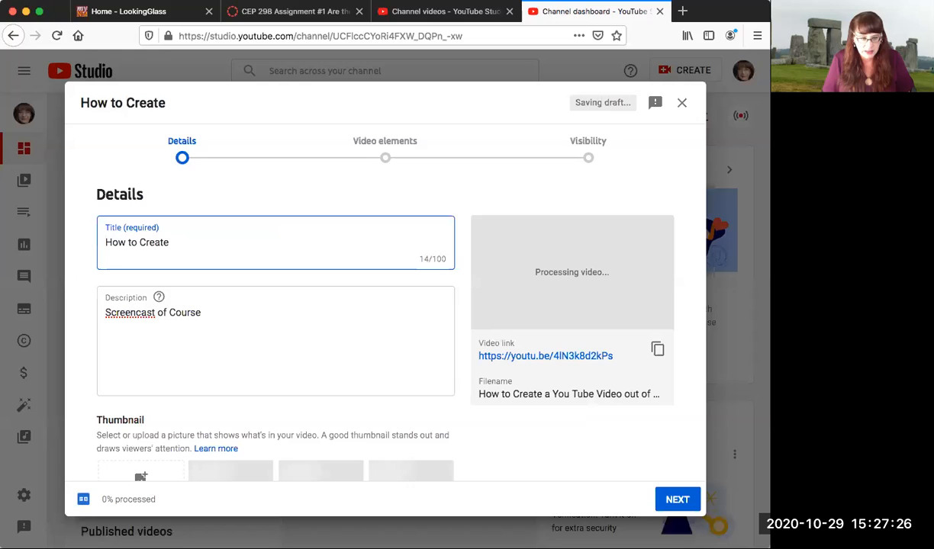
pyautogui.write('a You')
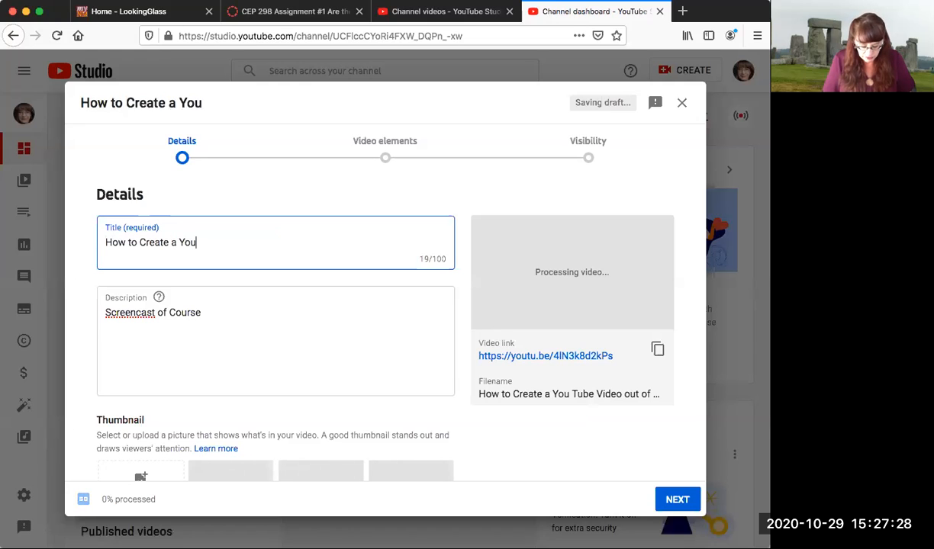
pyautogui.write(' Tu')
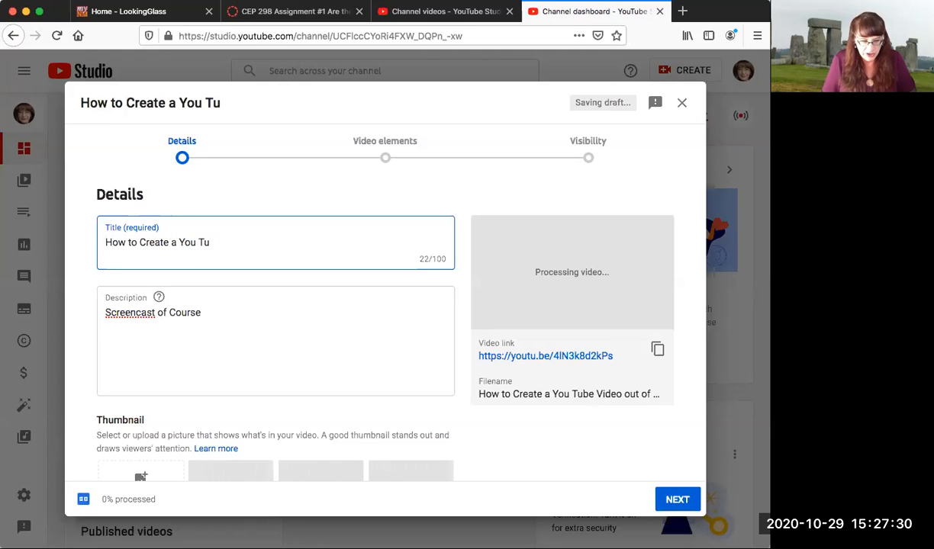
pyautogui.write('be Video ')
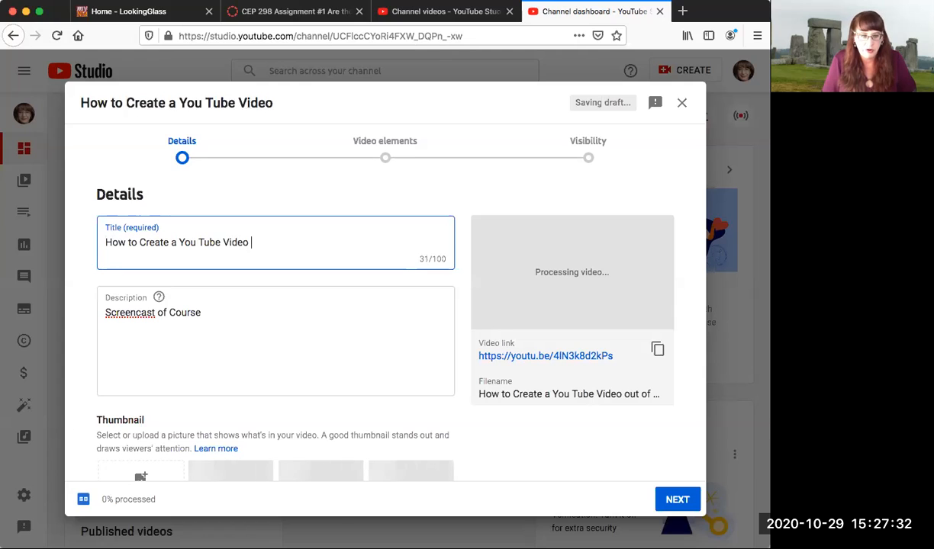
pyautogui.write('From a Zoo')
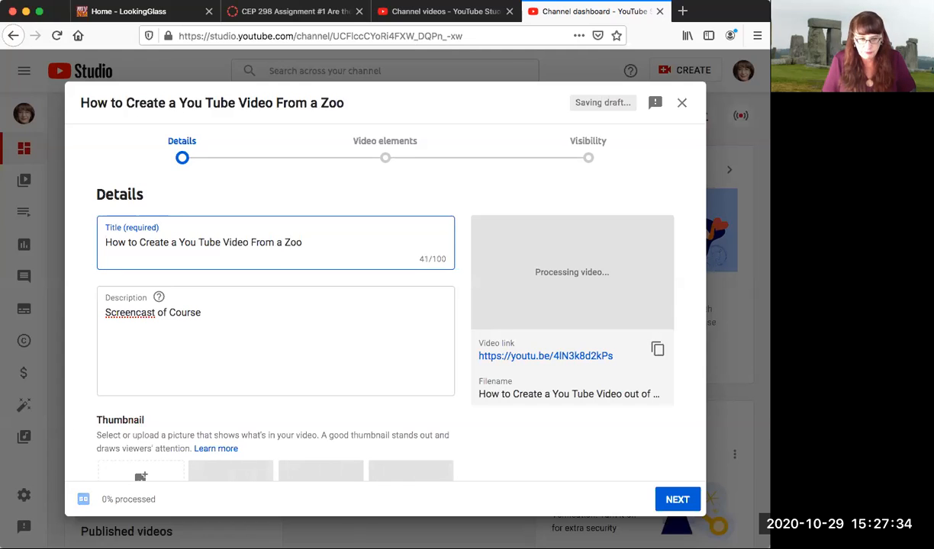
pyautogui.write('mCast')
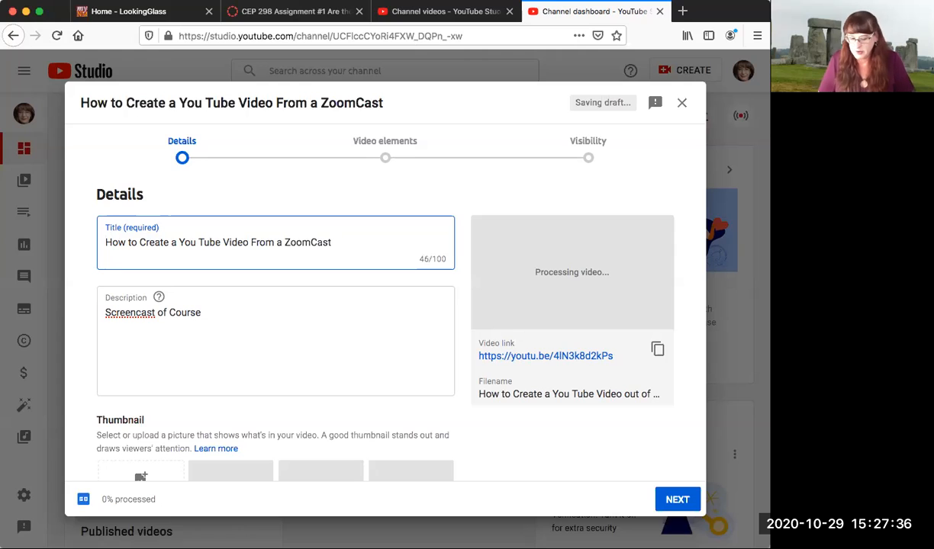
# - Copy the video title and paste it over the existing description text
pyautogui.moveTo(344, 242); pyautogui.dragTo(108, 244)
pyautogui.press('super+c')
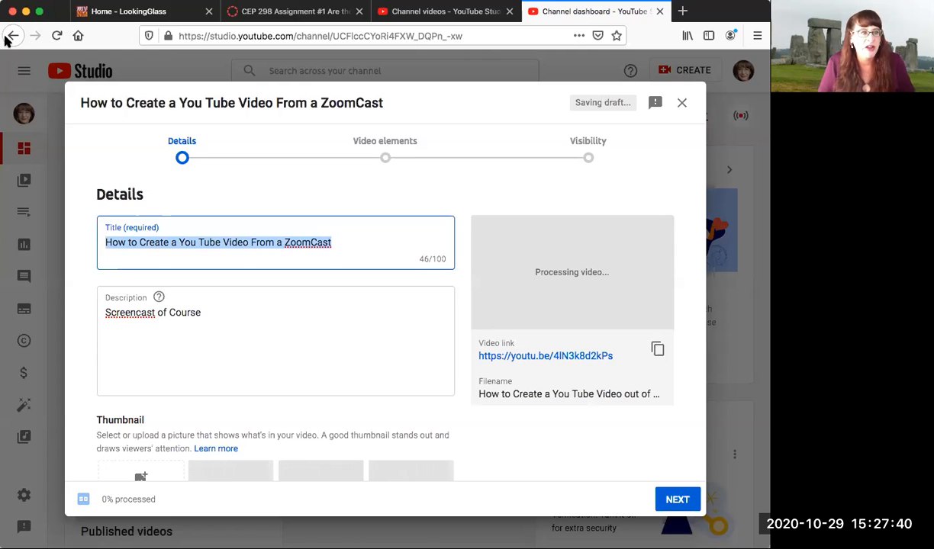
pyautogui.moveTo(202, 313); pyautogui.dragTo(105, 313)
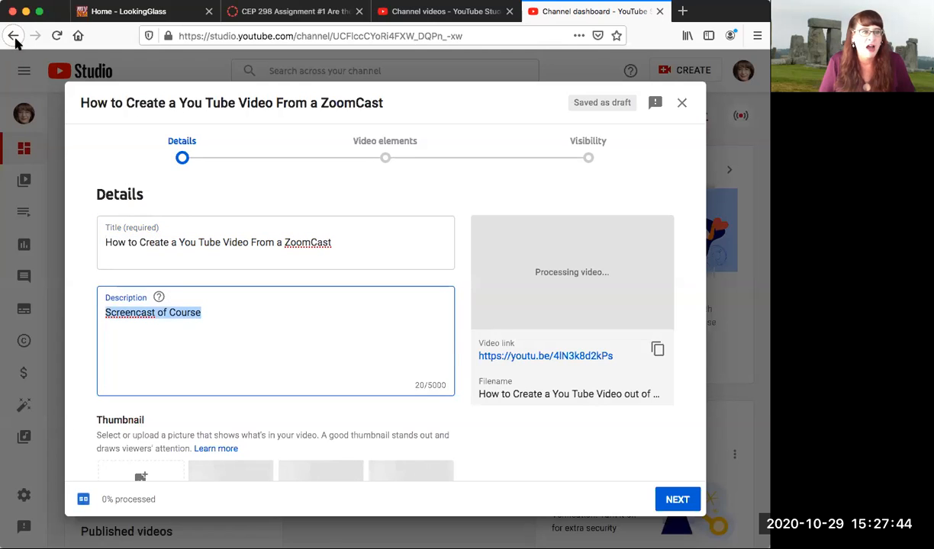
pyautogui.press('super+v')
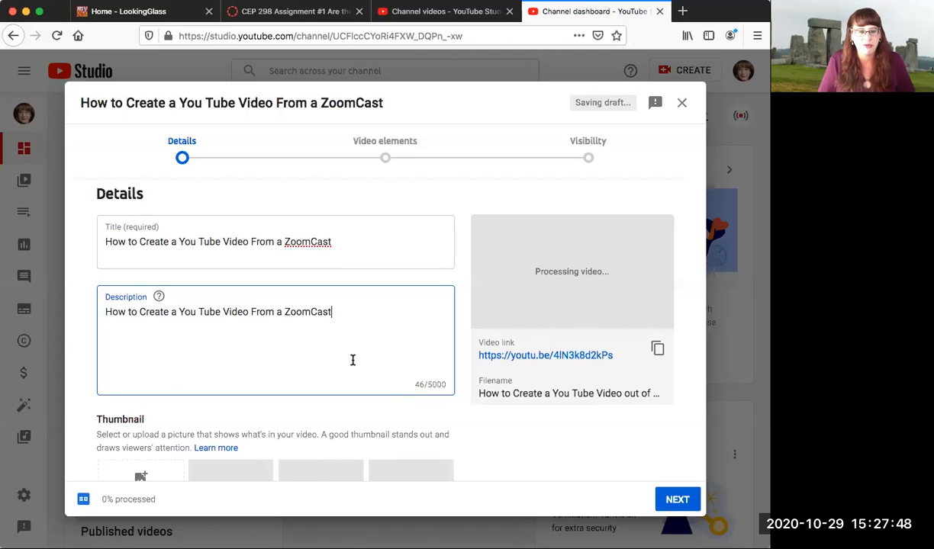
# - Upload the NM State University Grants Campus logo image as the video's custom thumbnail
pyautogui.scroll(-5, 352, 360)
pyautogui.scroll(2, 350, 365)
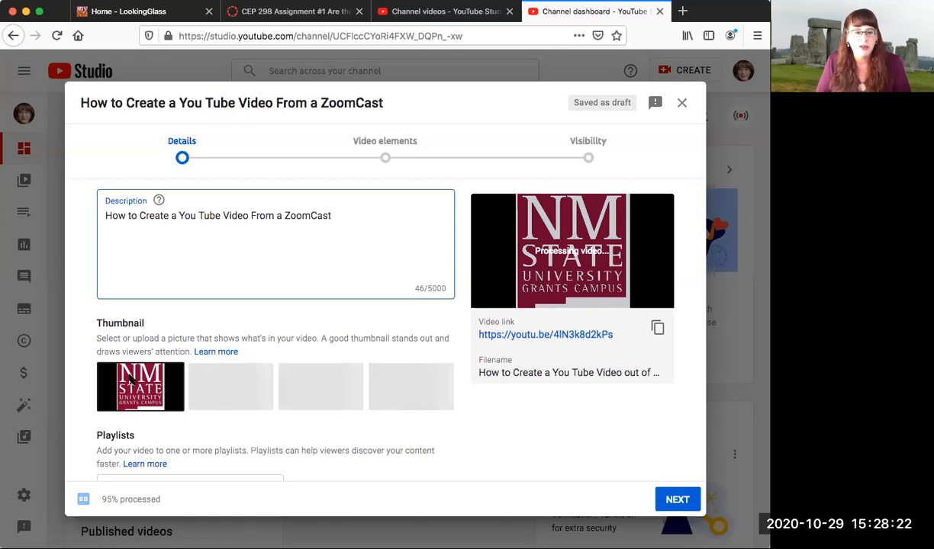
pyautogui.scroll(-1, 129, 378)
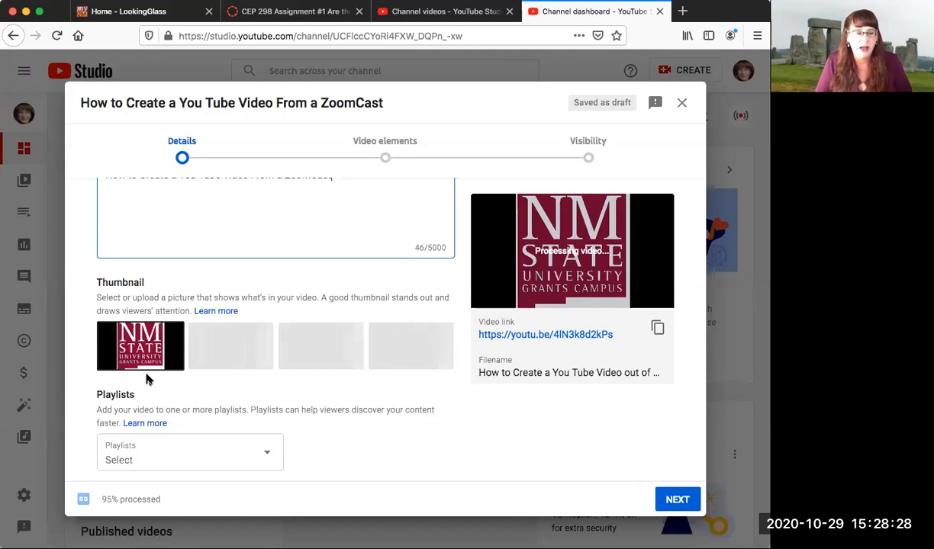
# - Add the video to the playlists Online Teaching and My Recordings
pyautogui.scroll(-2, 148, 385)
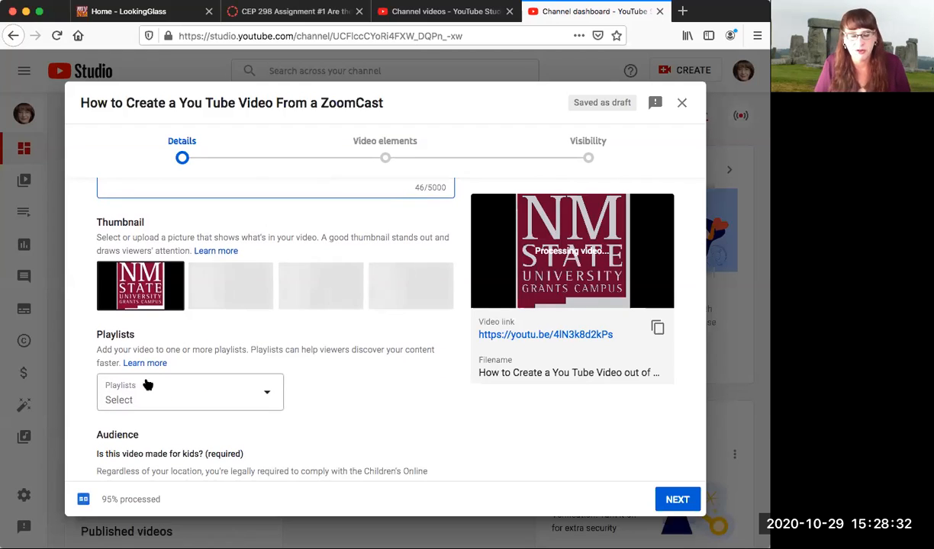
pyautogui.scroll(-1, 148, 382)
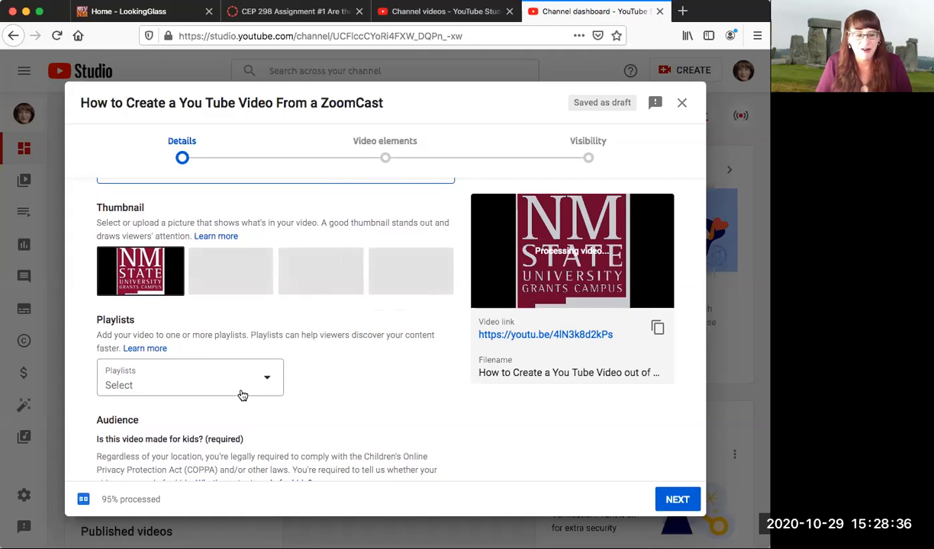
pyautogui.click(267, 379)
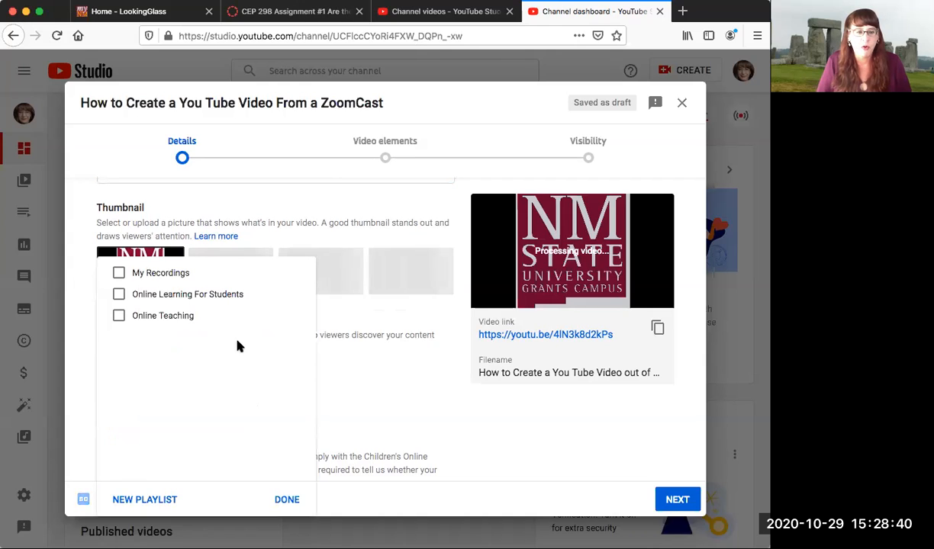
pyautogui.click(119, 318)
pyautogui.click(118, 272)
pyautogui.click(284, 501)
# - Set the video's audience to "No, it's not made for kids"
pyautogui.scroll(-3, 309, 433)
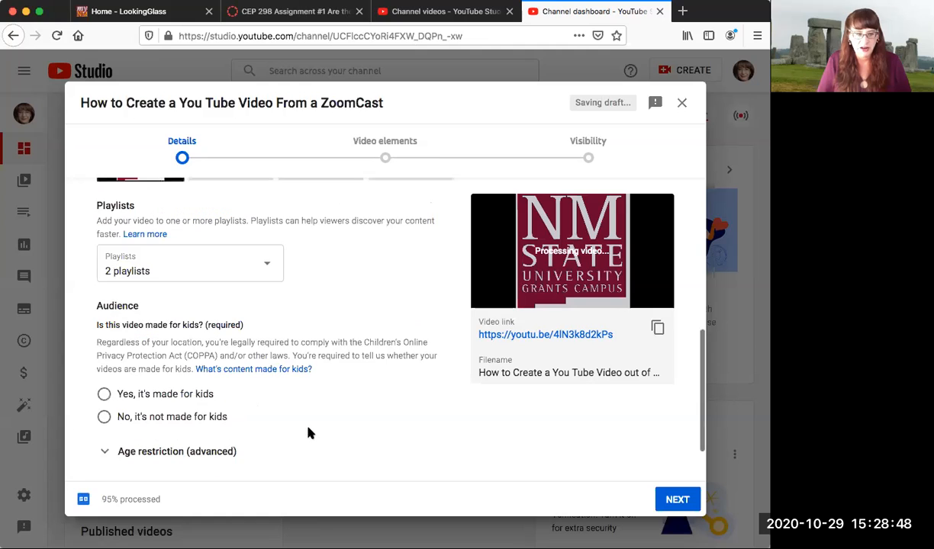
pyautogui.scroll(-1, 309, 433)
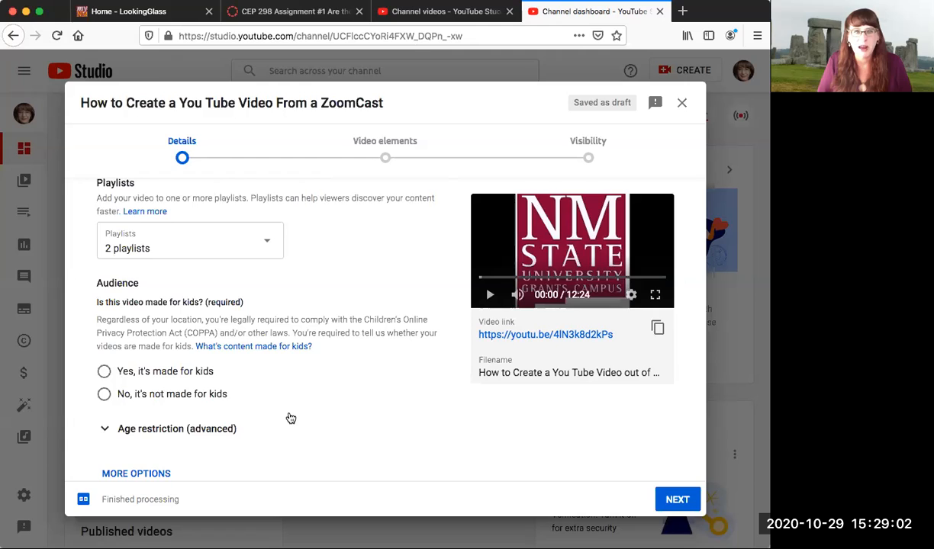
pyautogui.click(104, 394)
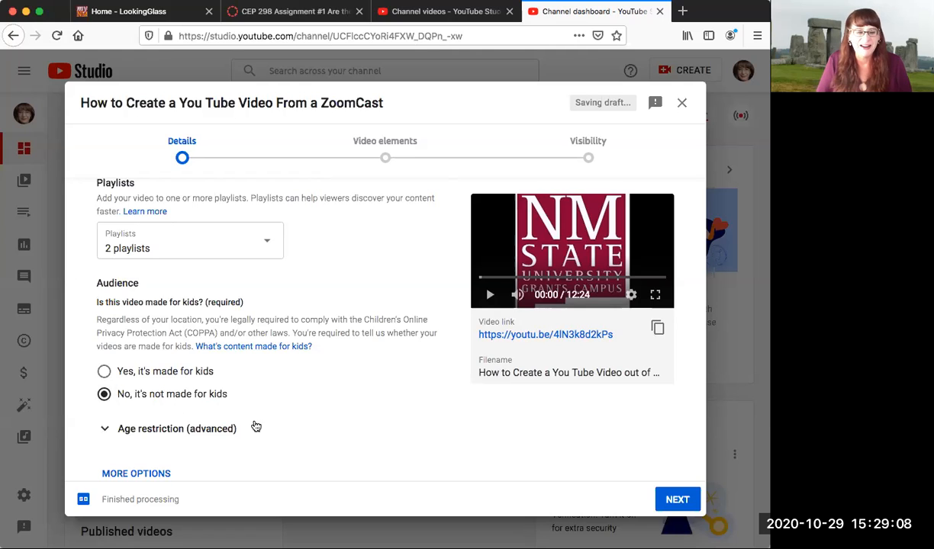
# - Expand the additional video details and review the paid promotion setting
pyautogui.scroll(-1, 255, 426)
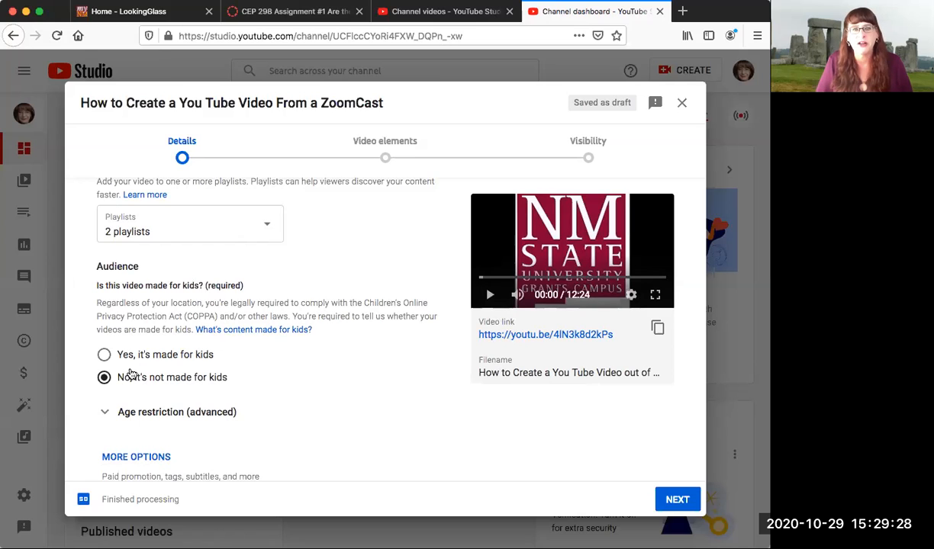
pyautogui.scroll(-1, 131, 374)
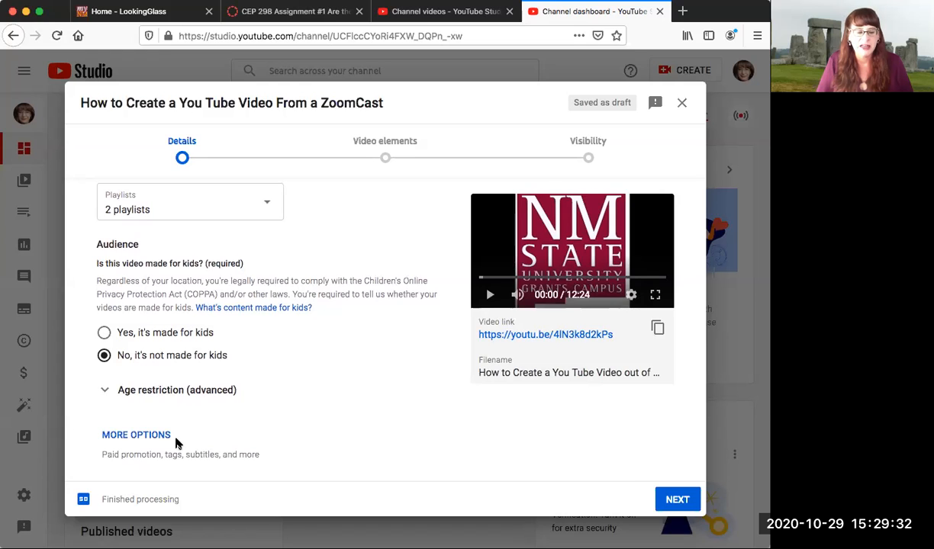
pyautogui.click(137, 434)
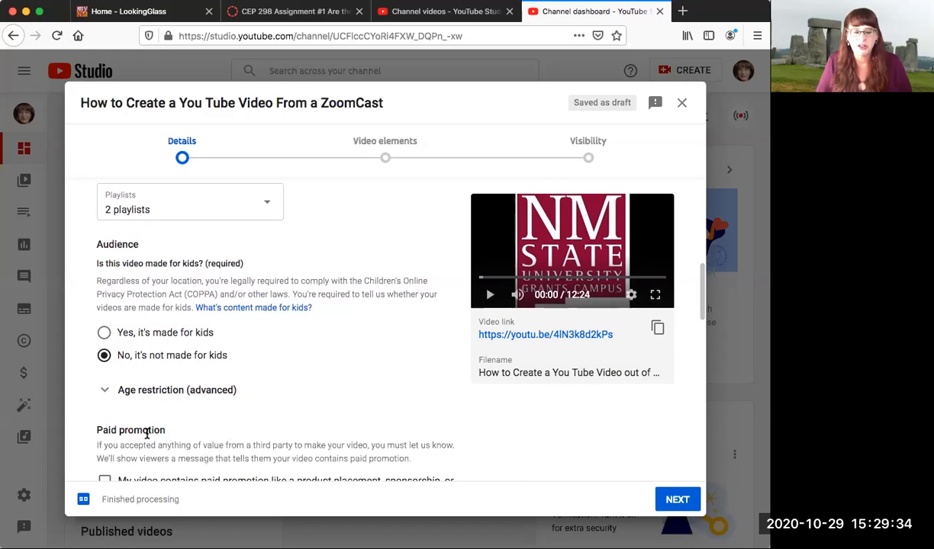
pyautogui.scroll(-3, 221, 427)
pyautogui.scroll(-2, 228, 433)
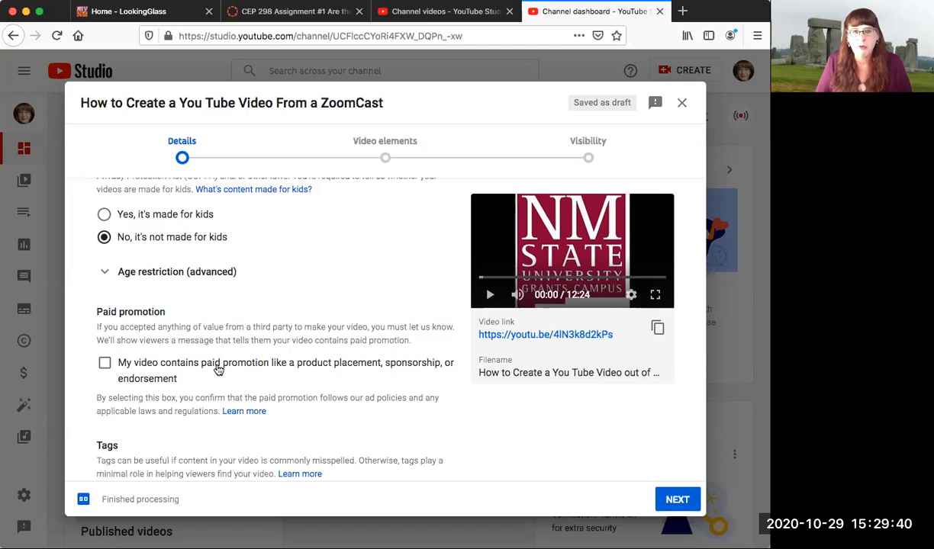
pyautogui.scroll(-1, 217, 370)
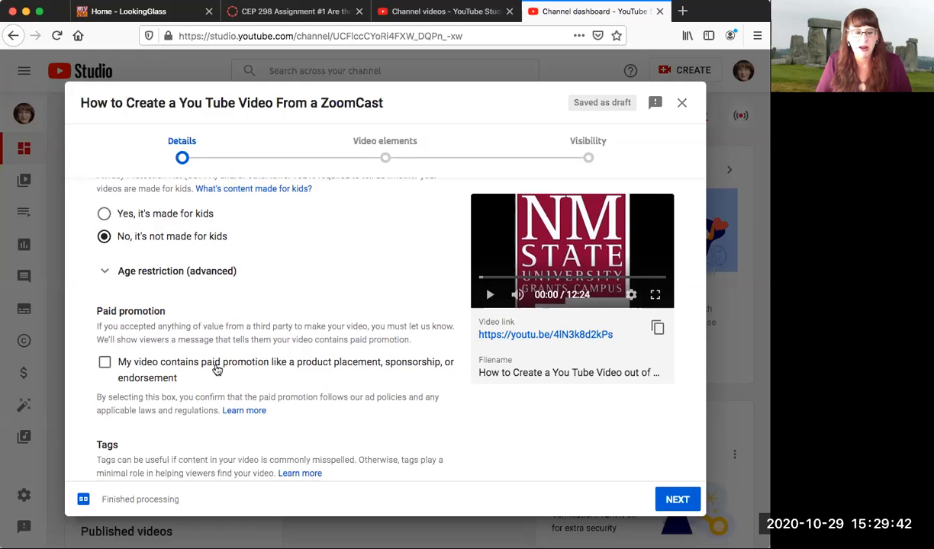
pyautogui.scroll(-1, 217, 369)
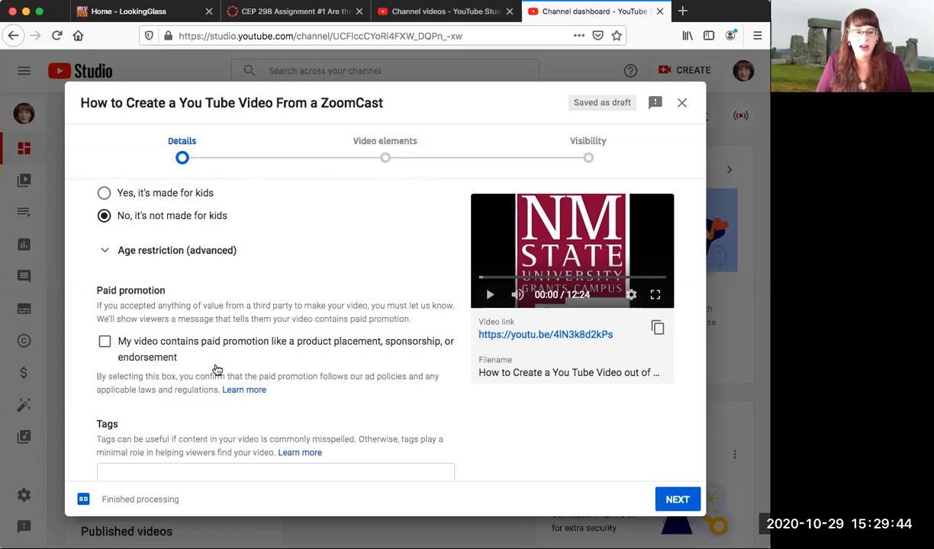
# - Enter "Online Teaching in Canvas" as the video's tag text
pyautogui.scroll(-8, 216, 369)
pyautogui.scroll(5, 216, 370)
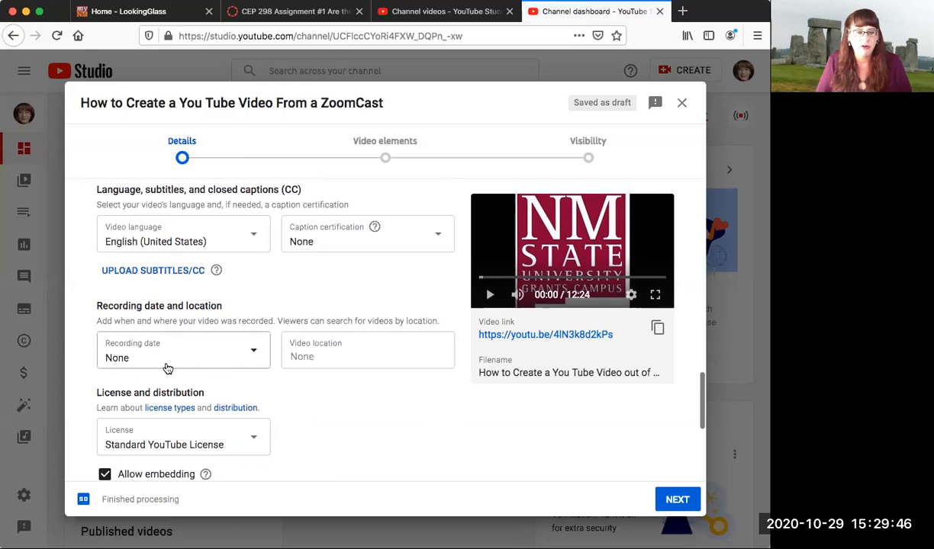
pyautogui.scroll(3, 157, 316)
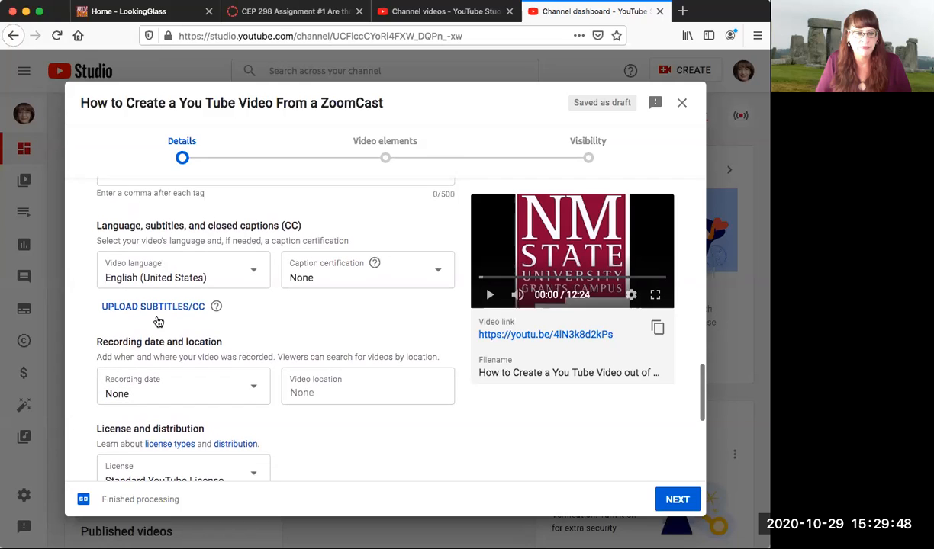
pyautogui.click(111, 233)
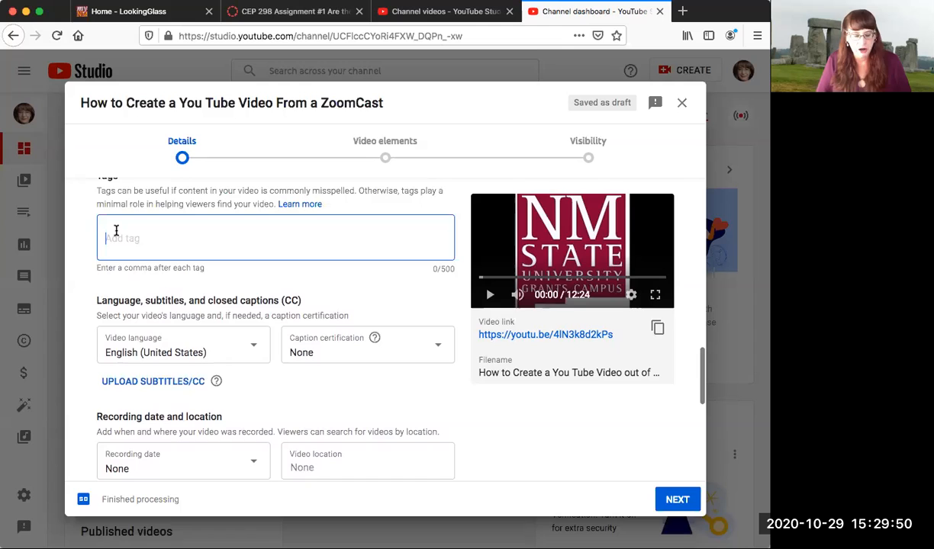
pyautogui.write('Onl')
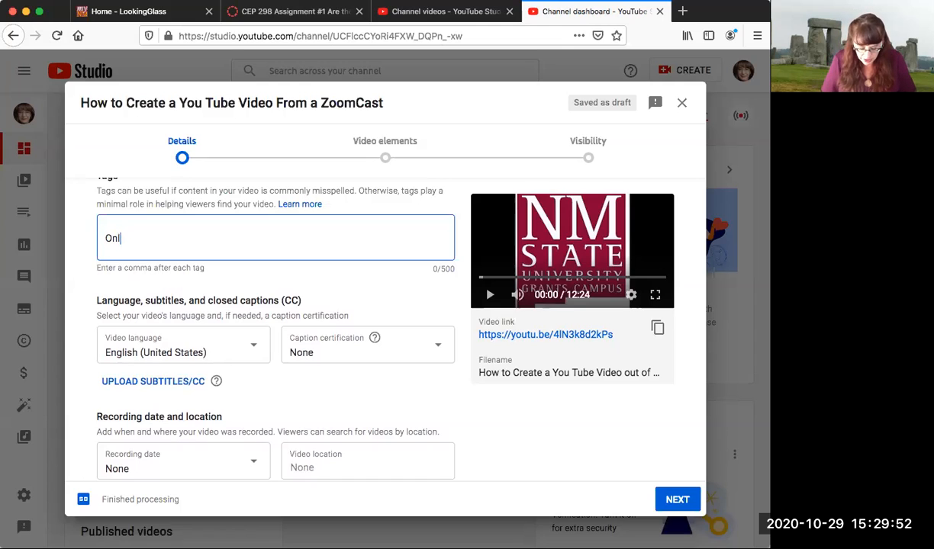
pyautogui.write('ine Teaching in ca')
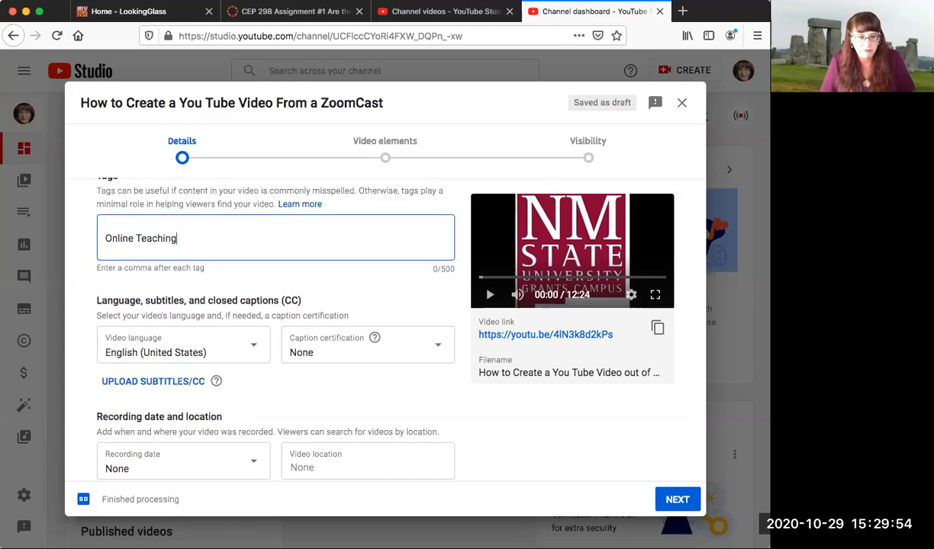
pyautogui.press('BackSpace')
pyautogui.press('BackSpace')
pyautogui.write('Canvas')
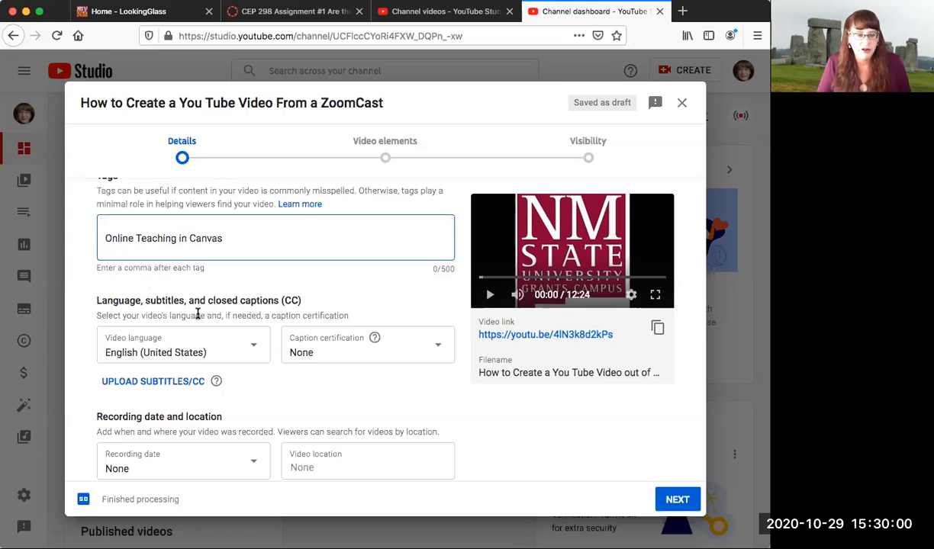
# - Set the recording date to Oct 29, 2020 and the video location to New Mexico State University Grants
pyautogui.scroll(-2, 198, 313)
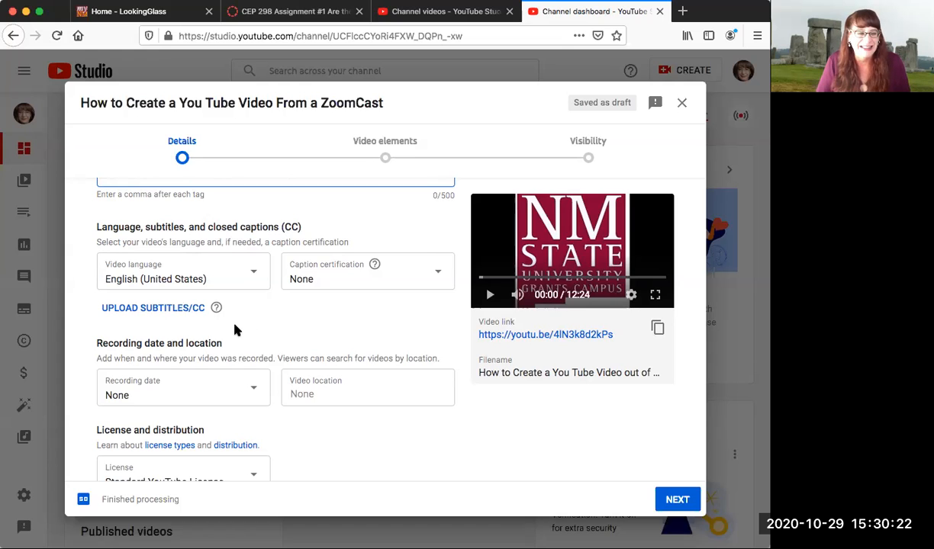
pyautogui.scroll(-3, 235, 328)
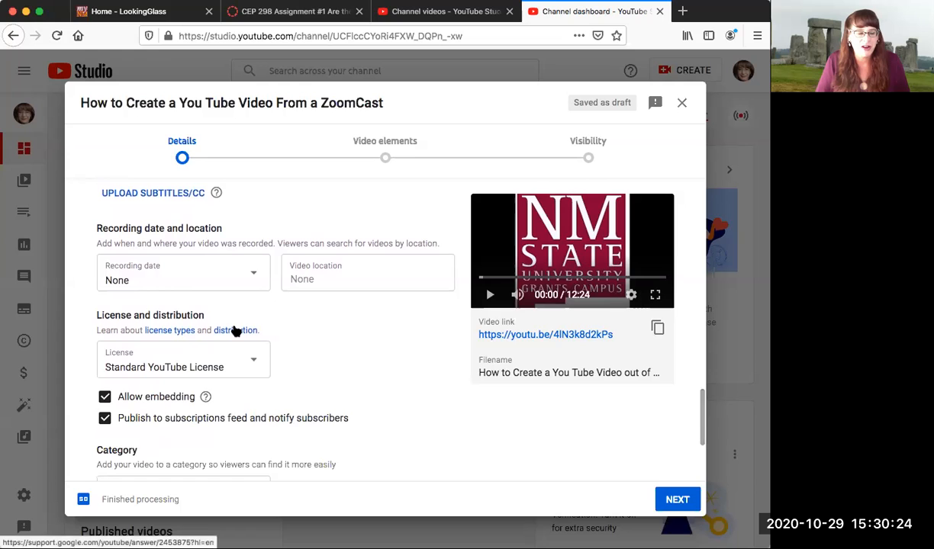
pyautogui.click(252, 276)
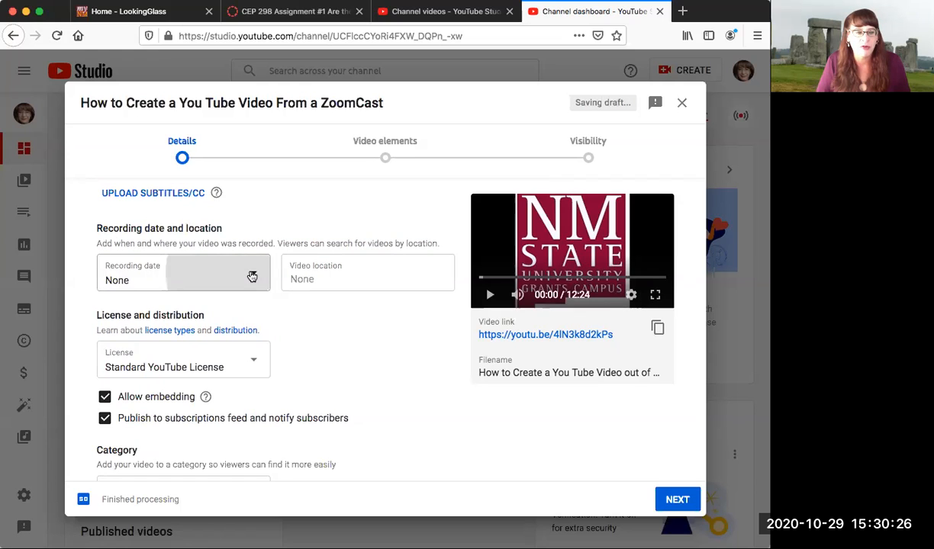
pyautogui.click(209, 484)
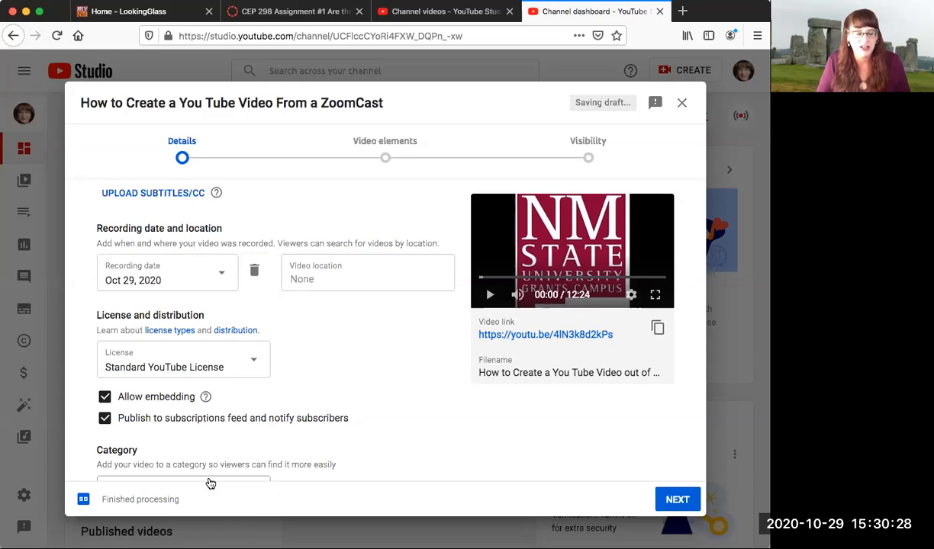
pyautogui.click(313, 277)
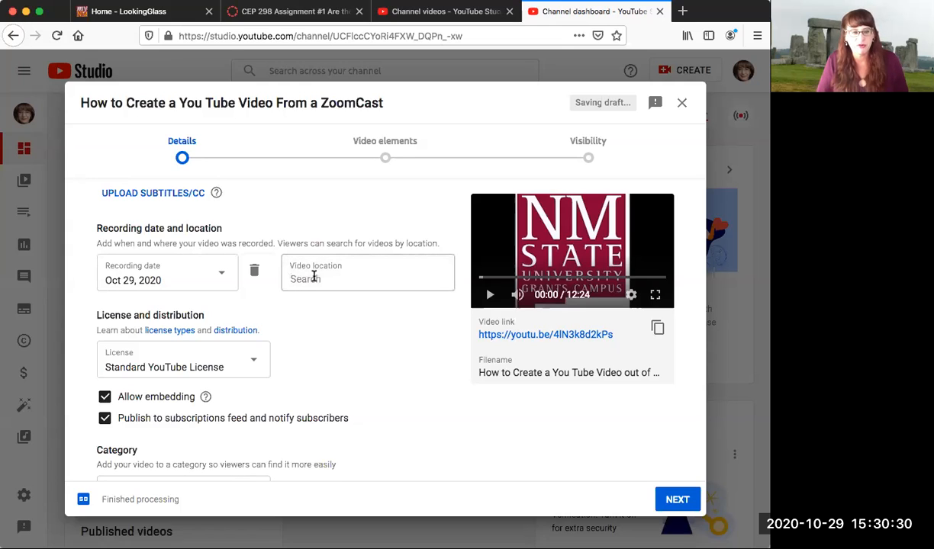
pyautogui.write('Grants, NM')
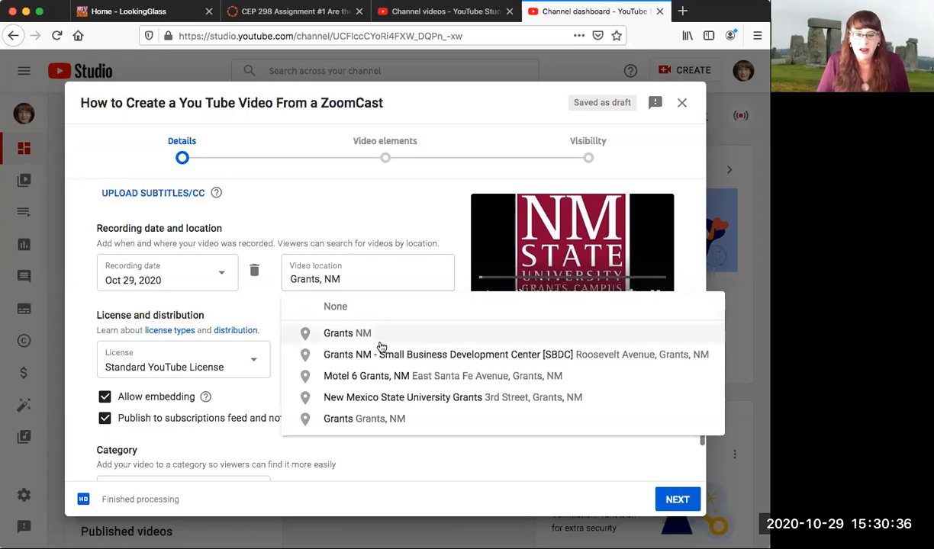
pyautogui.click(379, 398)
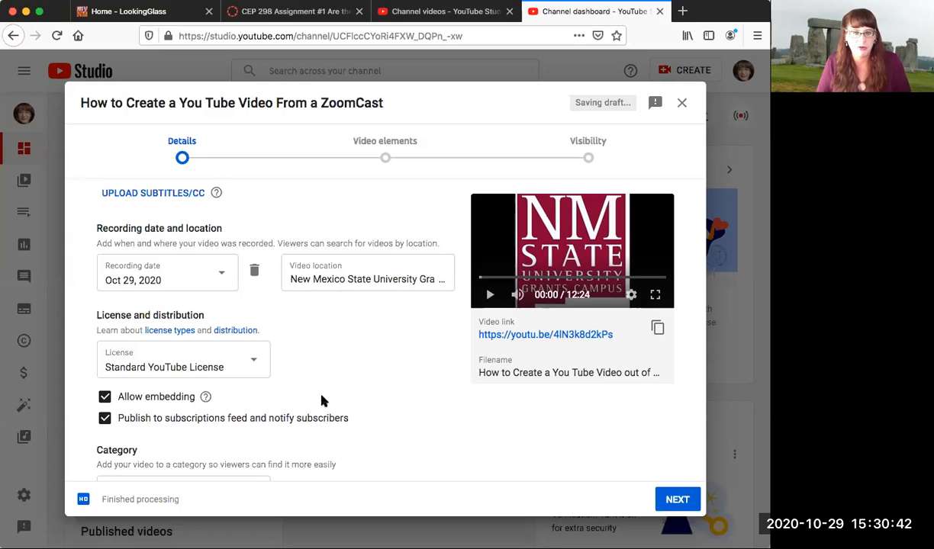
# - Choose Standard YouTube License as the video's license
pyautogui.scroll(-2, 304, 388)
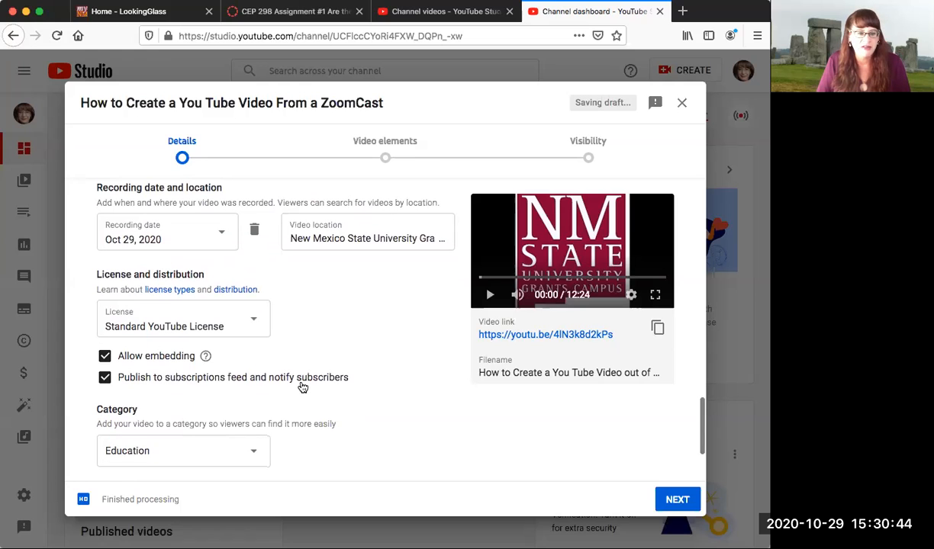
pyautogui.click(259, 319)
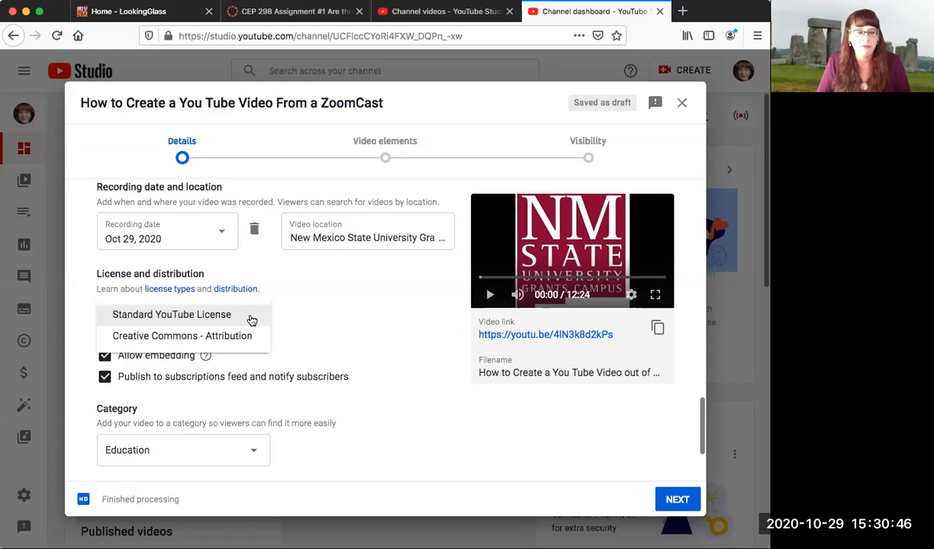
pyautogui.click(225, 315)
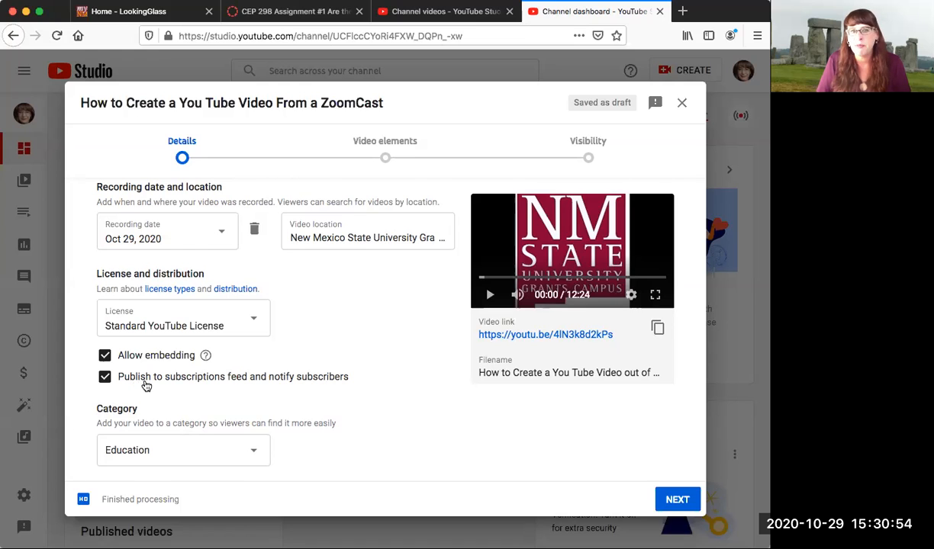
# - Keep the viewer like and dislike counts shown and set comment visibility to hold potentially inappropriate comments for review
pyautogui.scroll(-2, 145, 385)
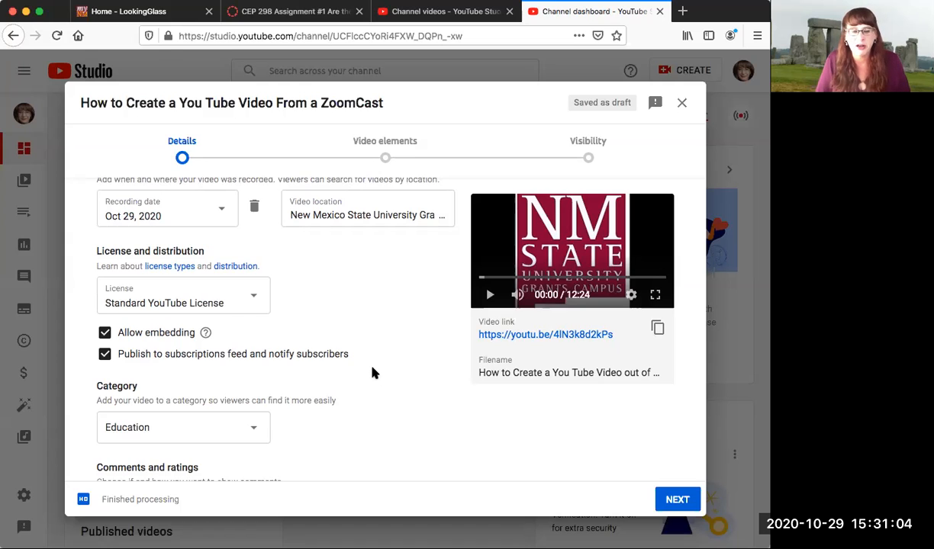
pyautogui.scroll(-2, 374, 372)
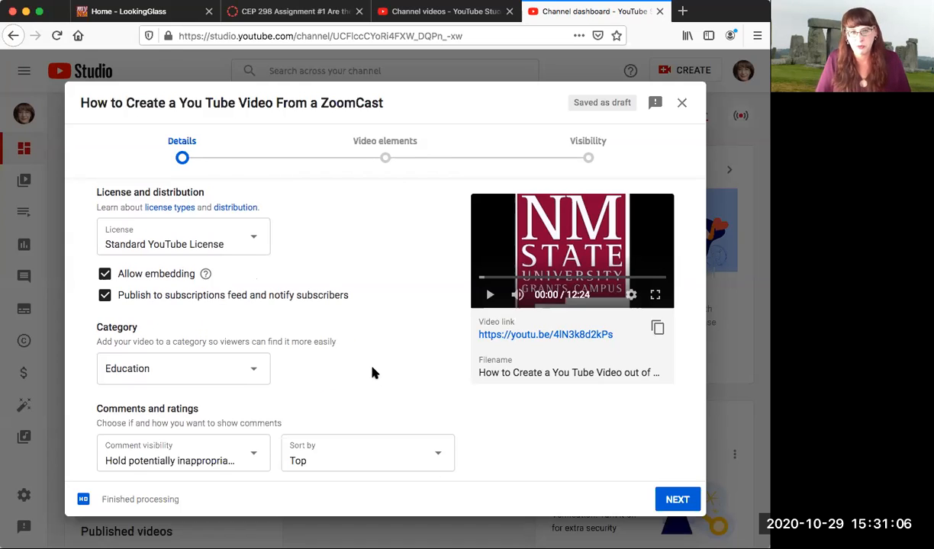
pyautogui.scroll(-1, 371, 373)
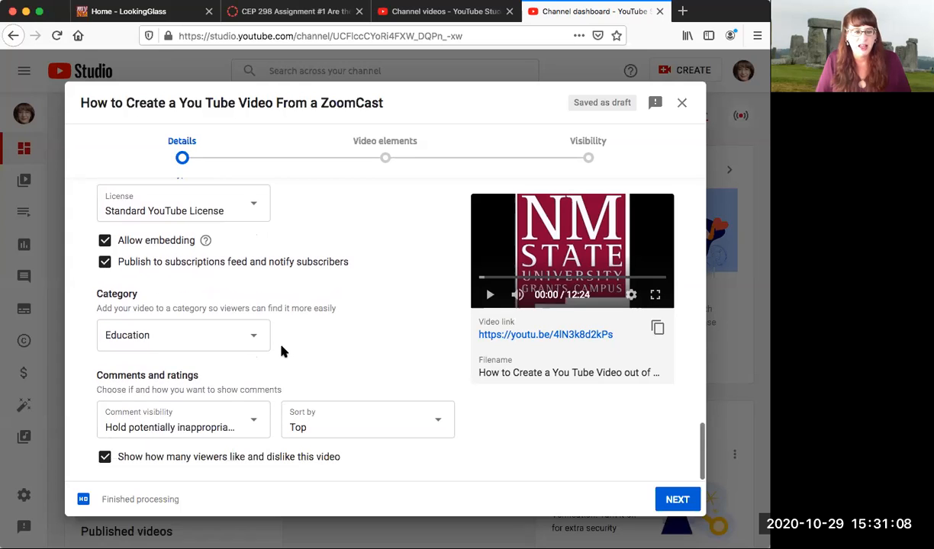
pyautogui.scroll(-1, 282, 351)
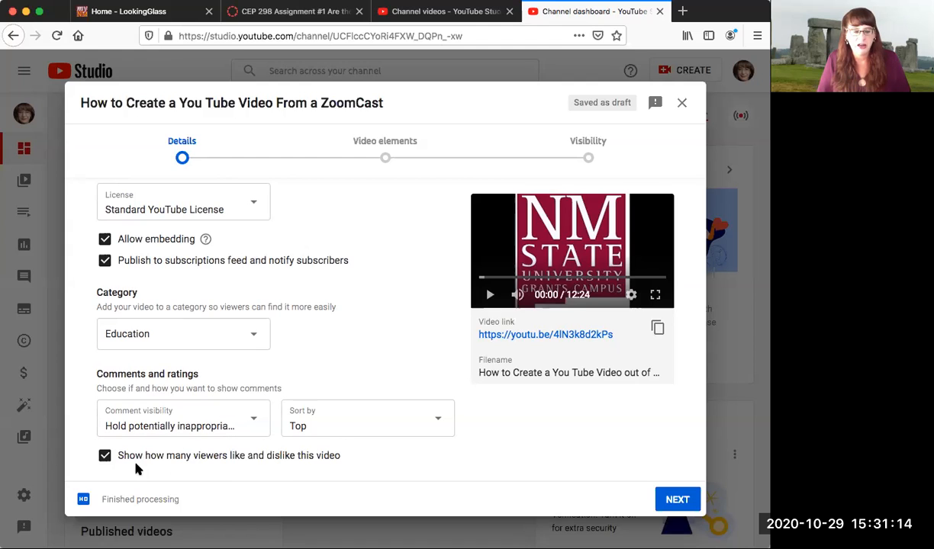
pyautogui.click(104, 456)
pyautogui.click(105, 455)
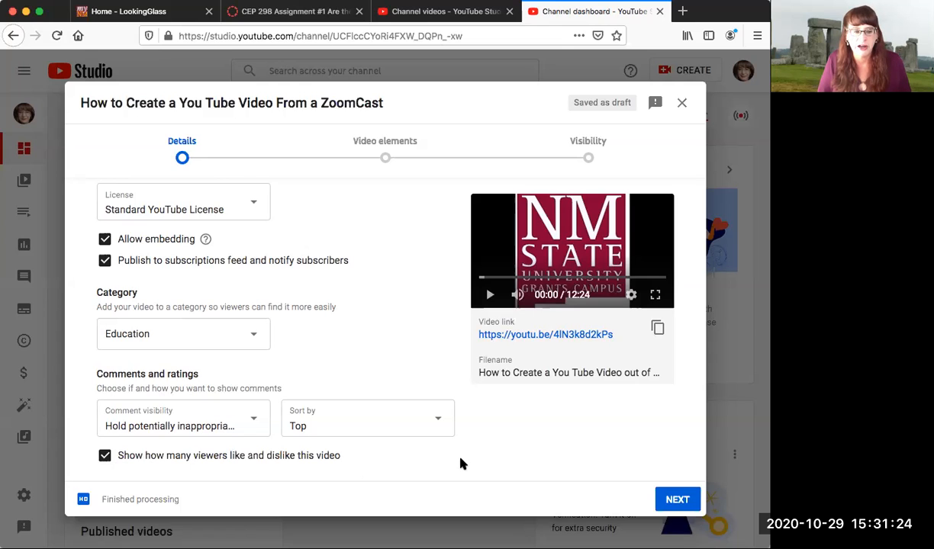
pyautogui.click(255, 422)
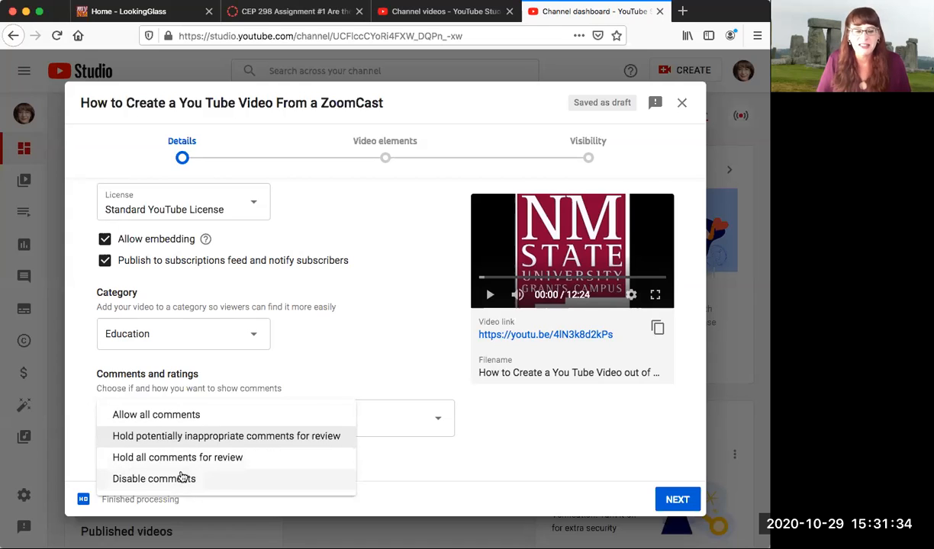
pyautogui.click(209, 436)
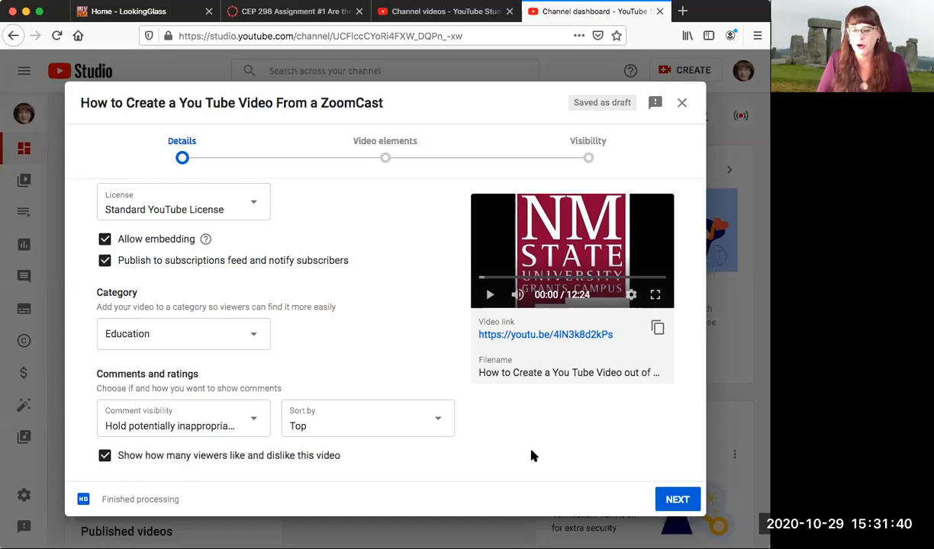
# - Proceed to the Visibility stage without adding an end screen or cards, and review the publishing and scheduling options
pyautogui.click(675, 500)
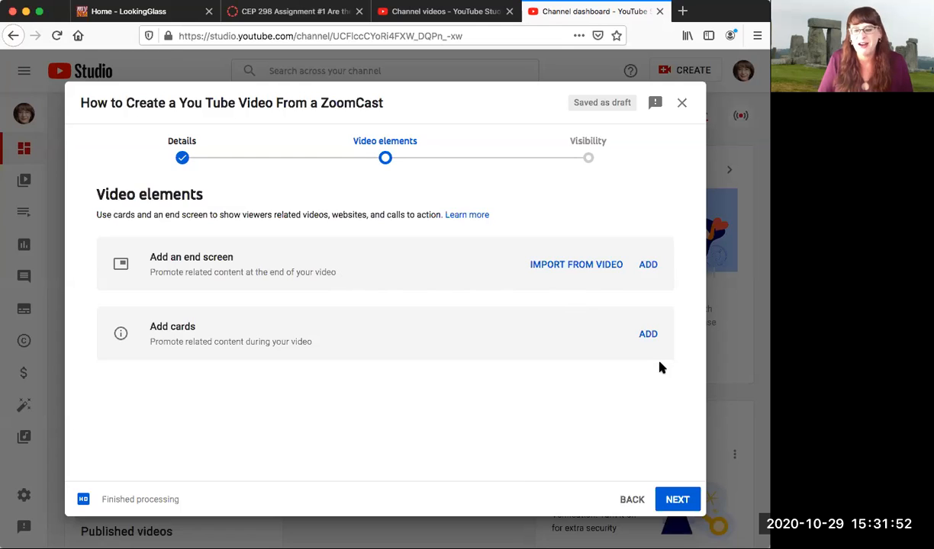
pyautogui.click(674, 500)
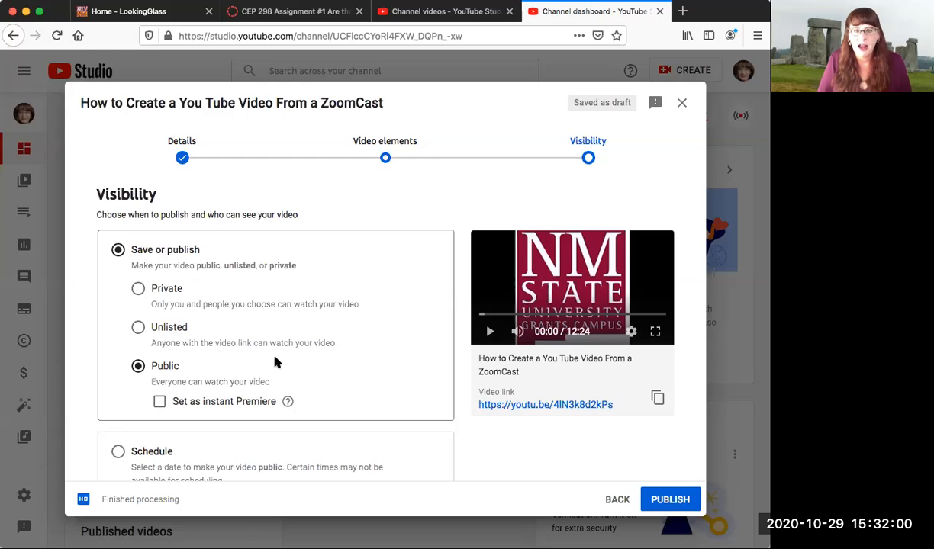
pyautogui.scroll(-1, 275, 362)
pyautogui.scroll(-1, 276, 362)
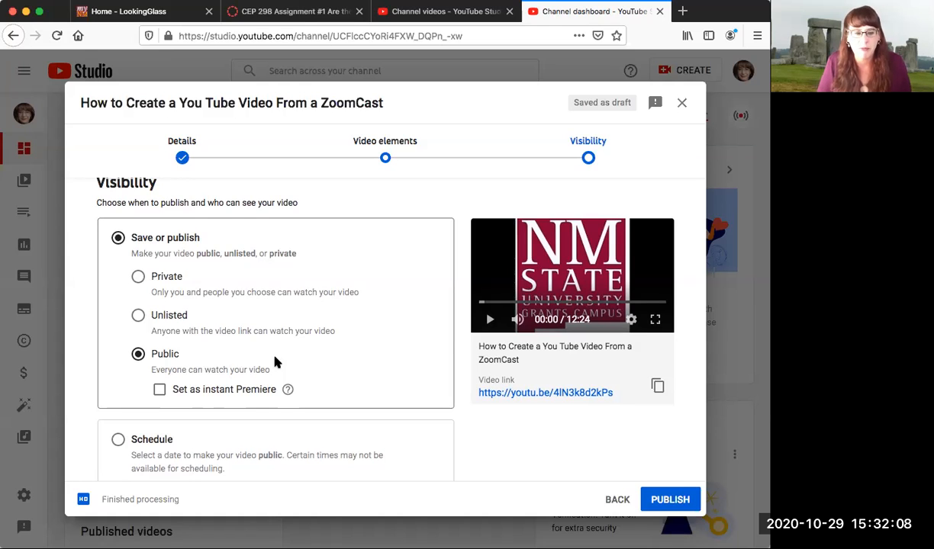
pyautogui.scroll(-3, 276, 362)
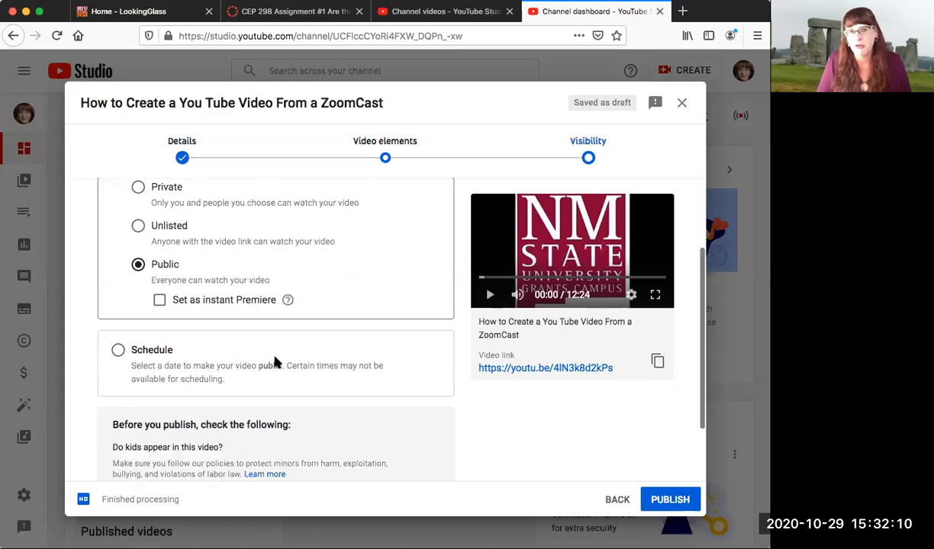
pyautogui.scroll(-1, 276, 362)
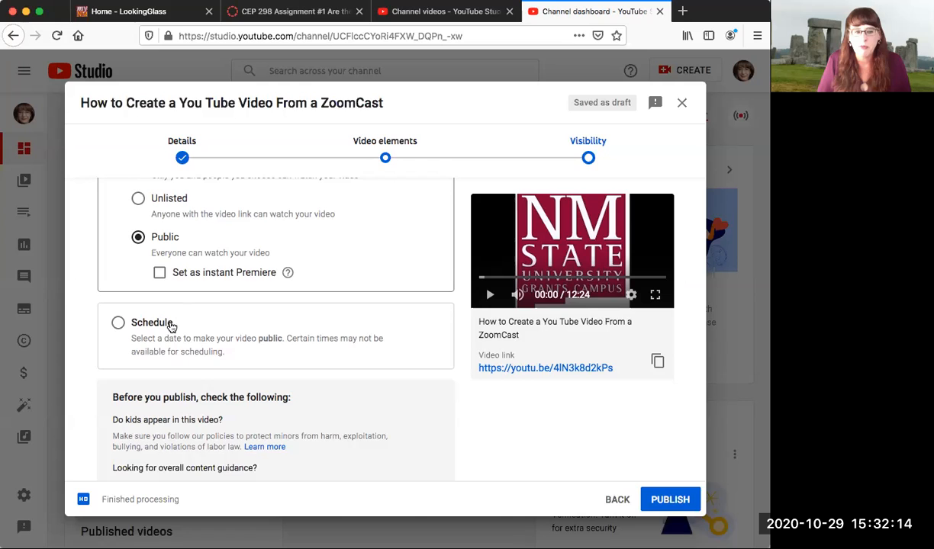
pyautogui.scroll(-1, 174, 346)
pyautogui.scroll(-1, 175, 345)
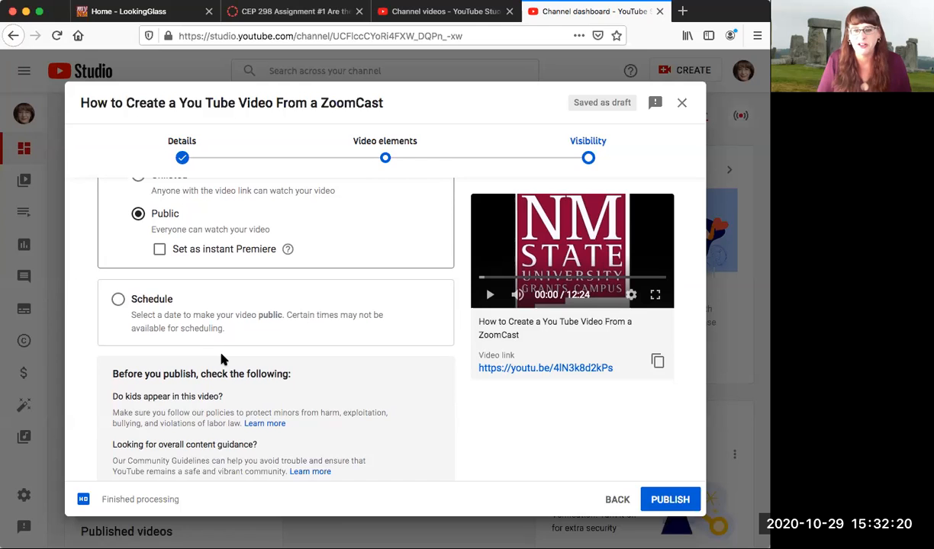
# - Publish the video with Public visibility, copy its share link and dismiss the publishing confirmation
pyautogui.scroll(-1, 222, 354)
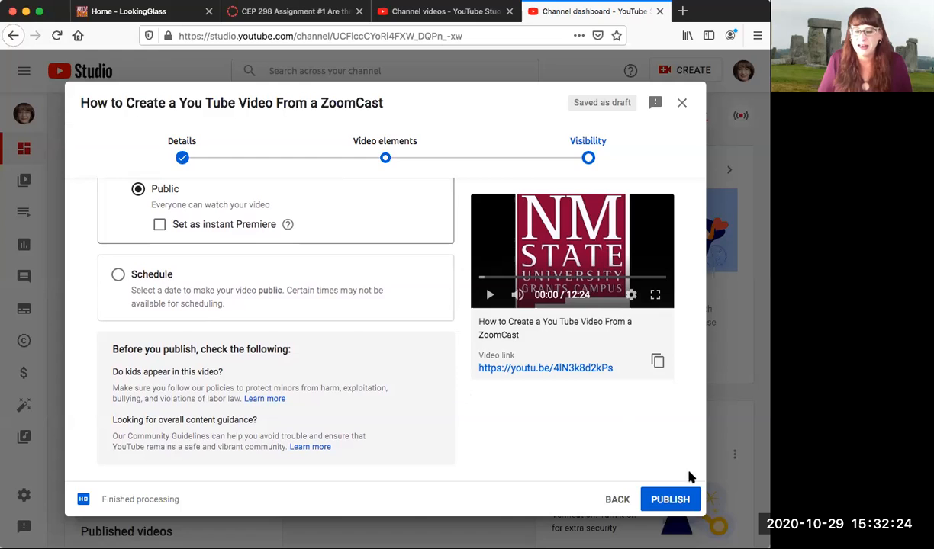
pyautogui.click(668, 499)
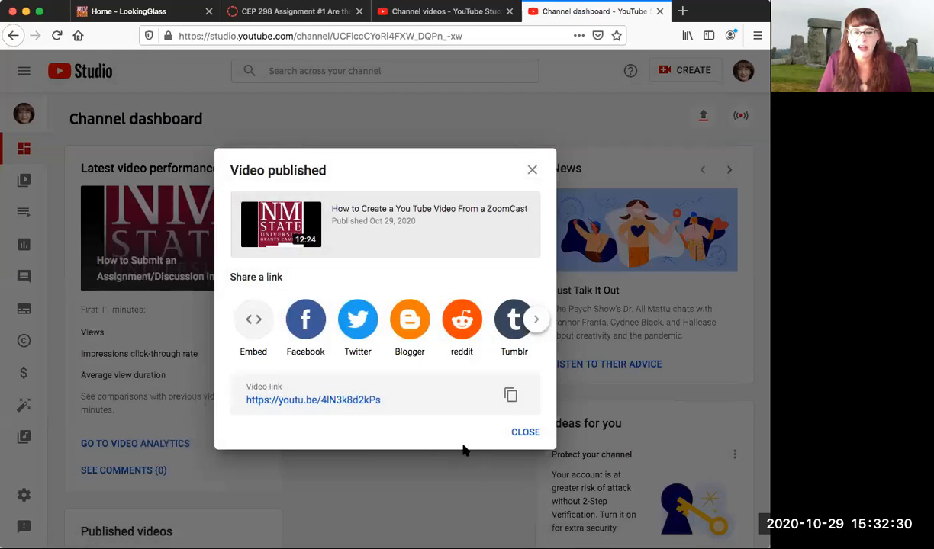
pyautogui.click(510, 396)
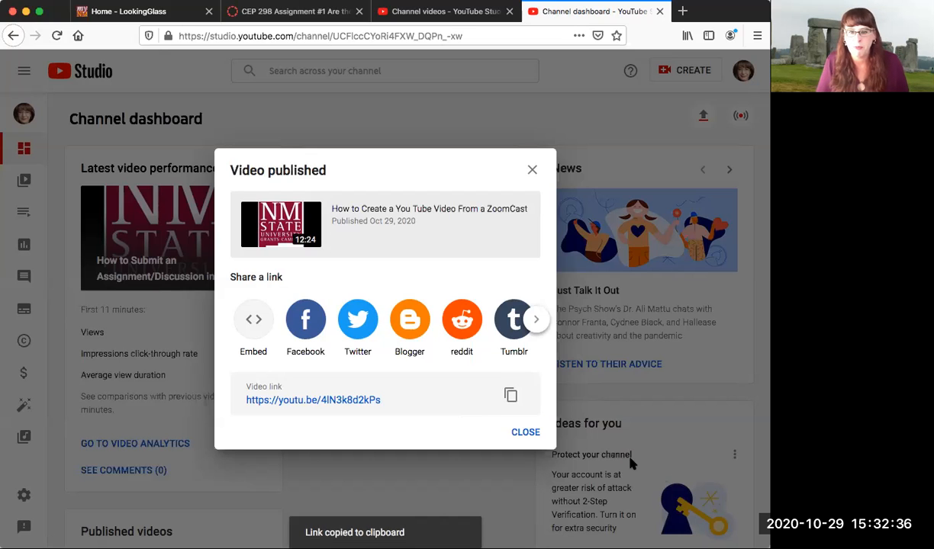
pyautogui.click(533, 170)
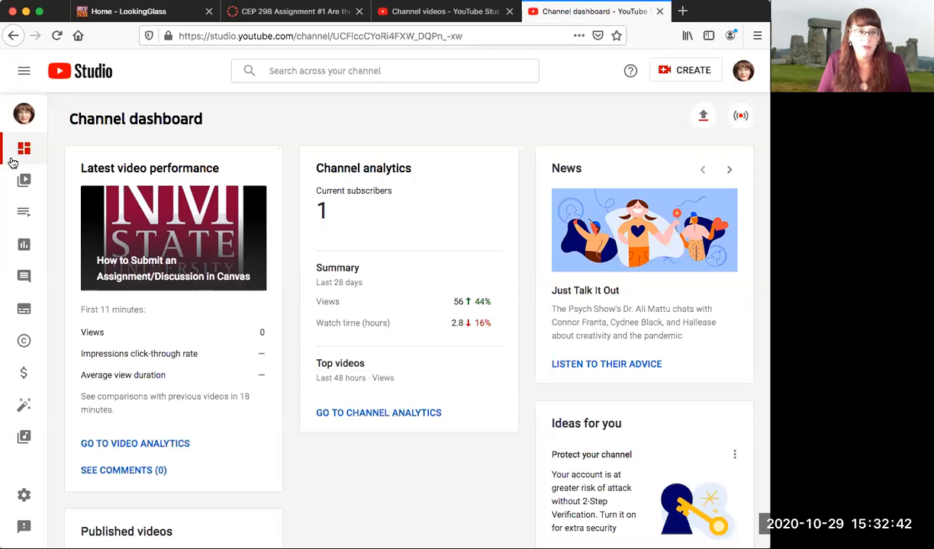
# - View the channel's playlists, return to YouTube Studio and open the list of uploaded channel videos
pyautogui.click(22, 211)
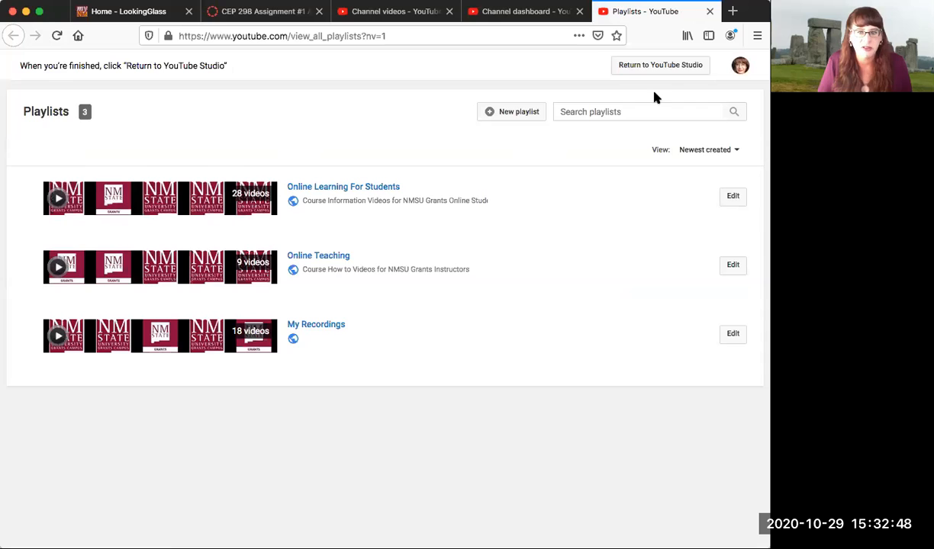
pyautogui.click(631, 67)
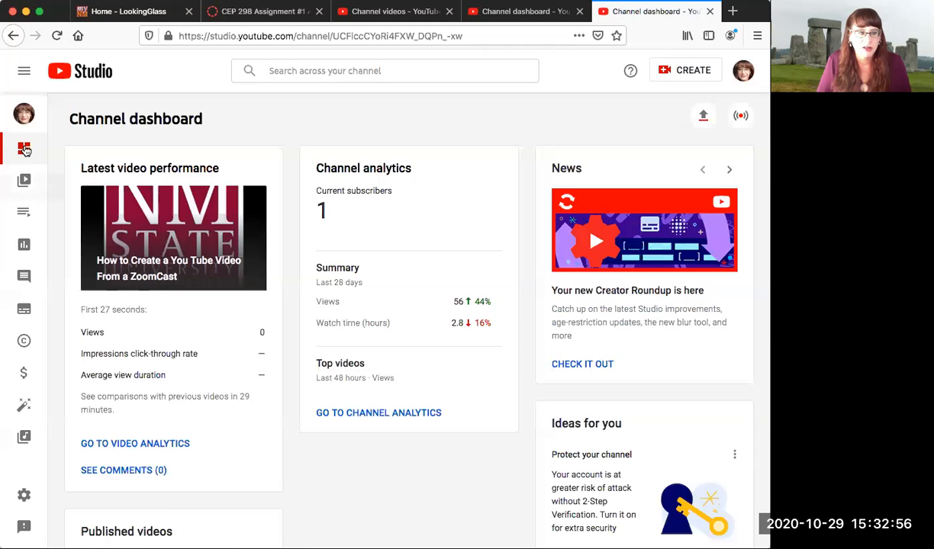
pyautogui.click(24, 182)
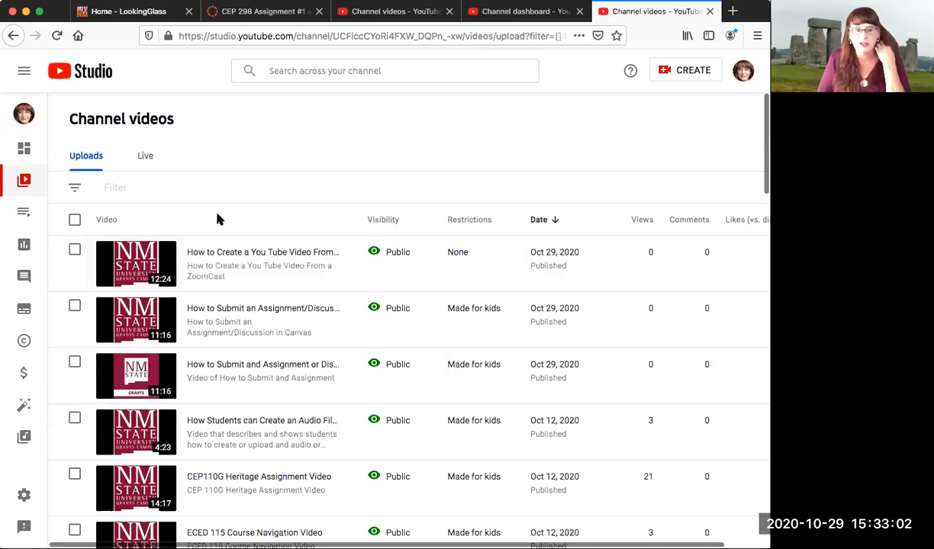
# - Open the details of "How to Create a You Tube Video From a ZoomCast" and briefly play its preview, pausing it again
pyautogui.moveTo(271, 264)
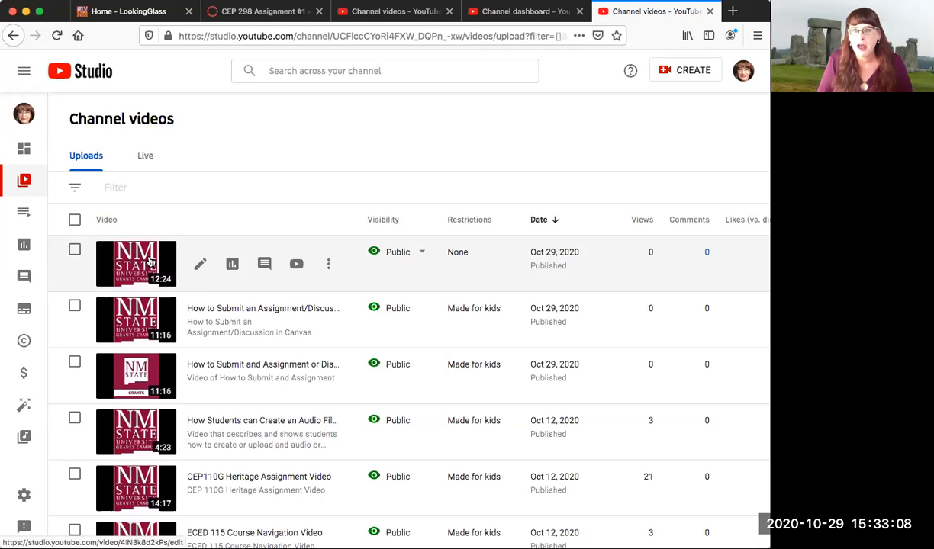
pyautogui.click(199, 266)
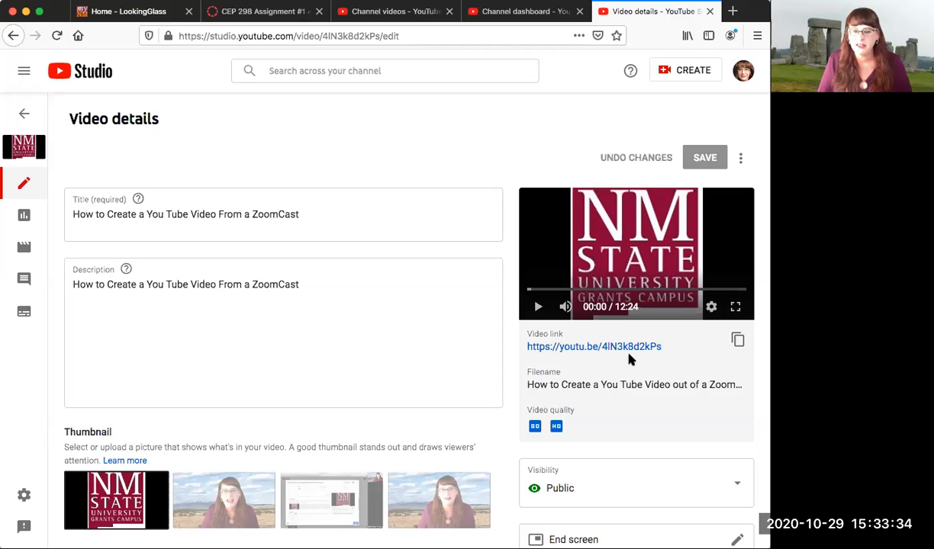
pyautogui.click(537, 308)
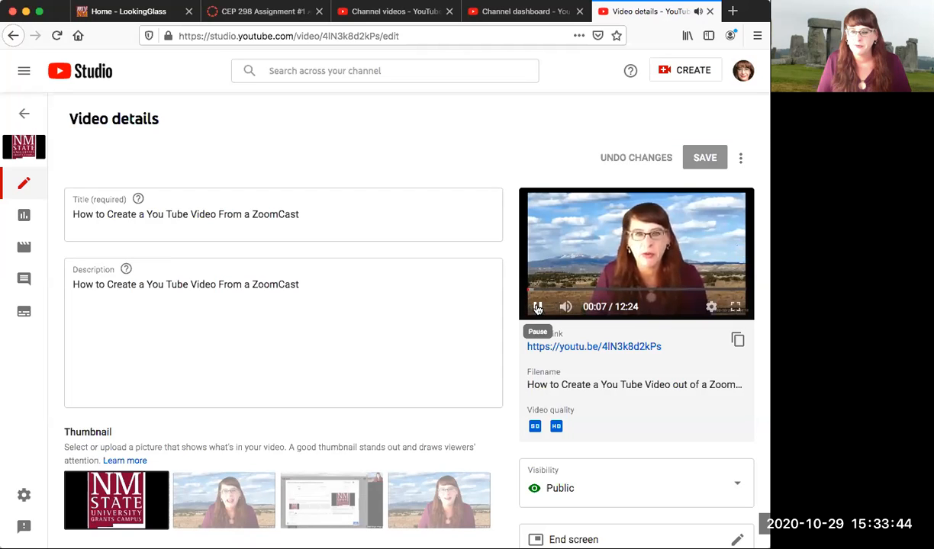
pyautogui.click(537, 306)
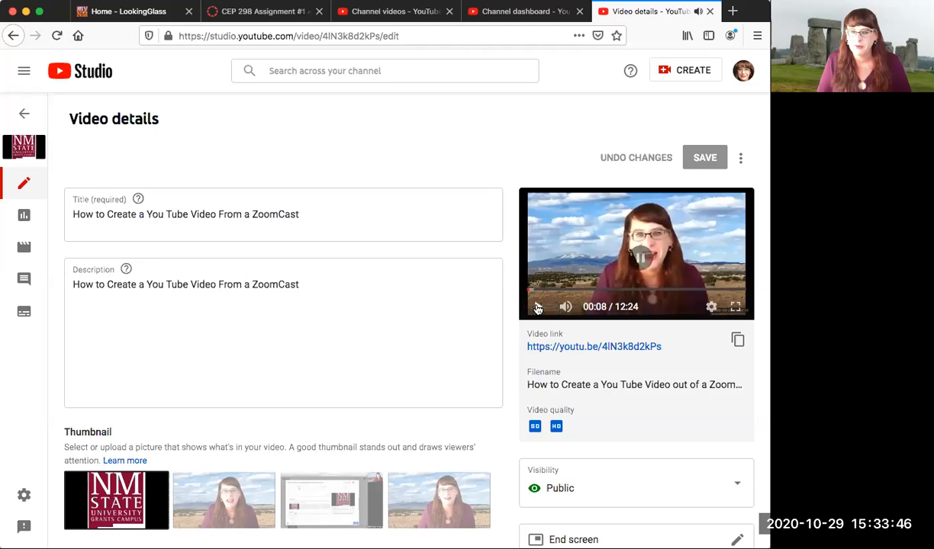